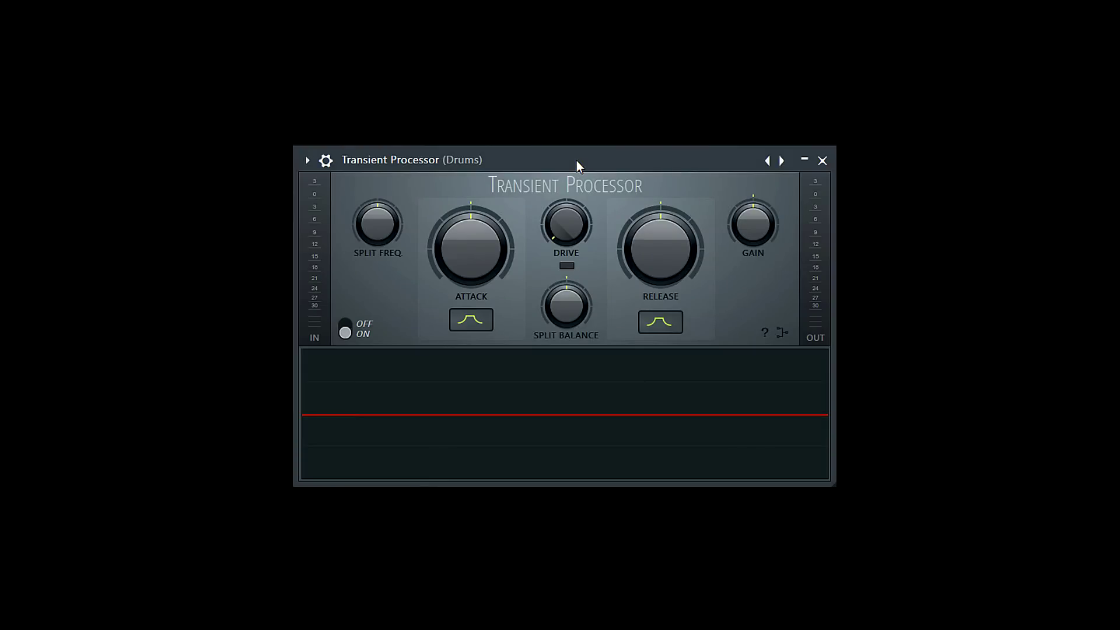
Play the drum loop through the Transient Processor, then stop it.
mouse_move(328, 383)
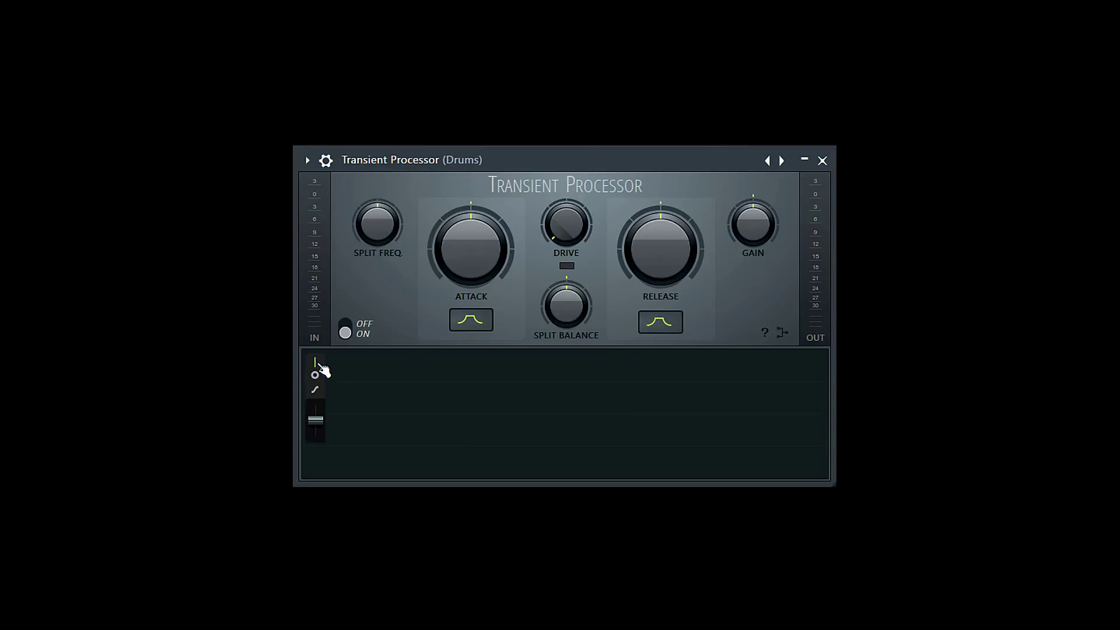
key("space")
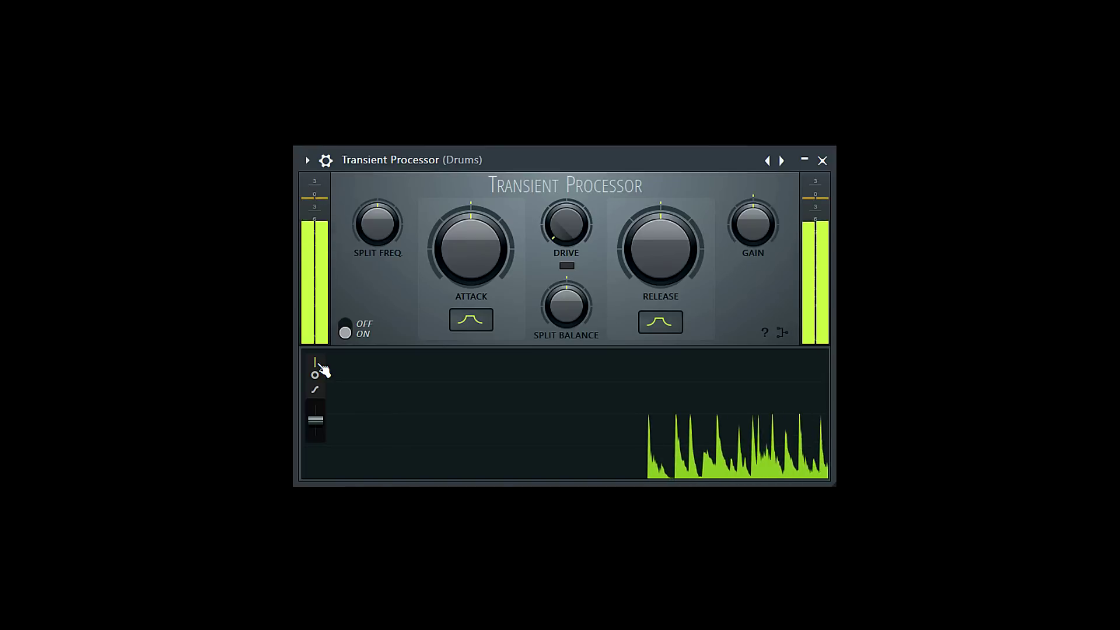
key("space")
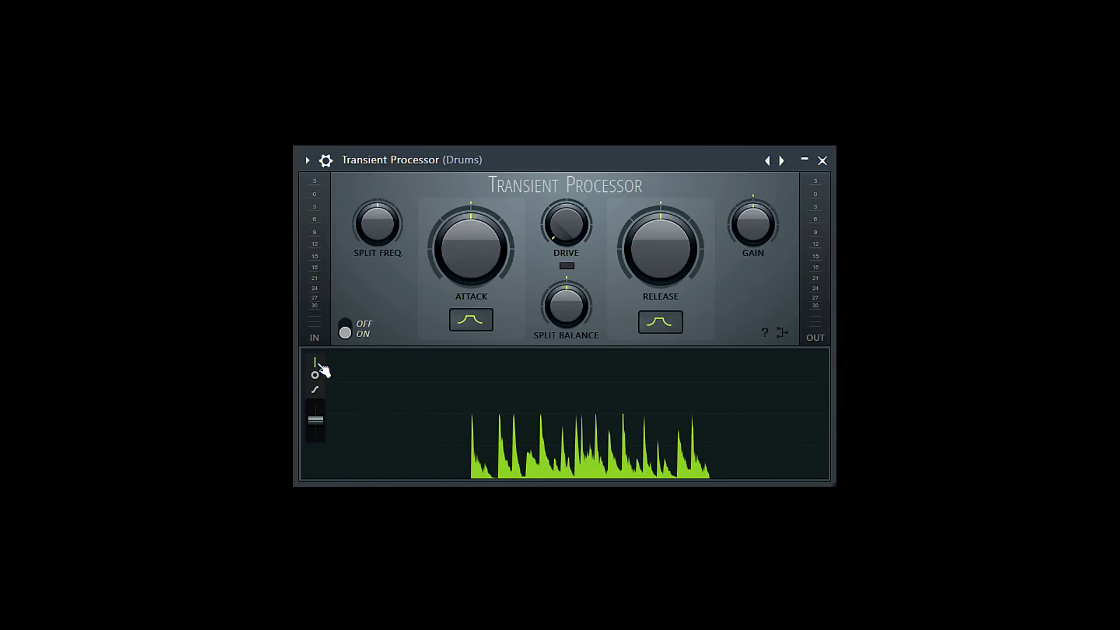
Switch the graph to the purple waveform view and boost the drums' attack during playback.
left_click(316, 374)
key("space")
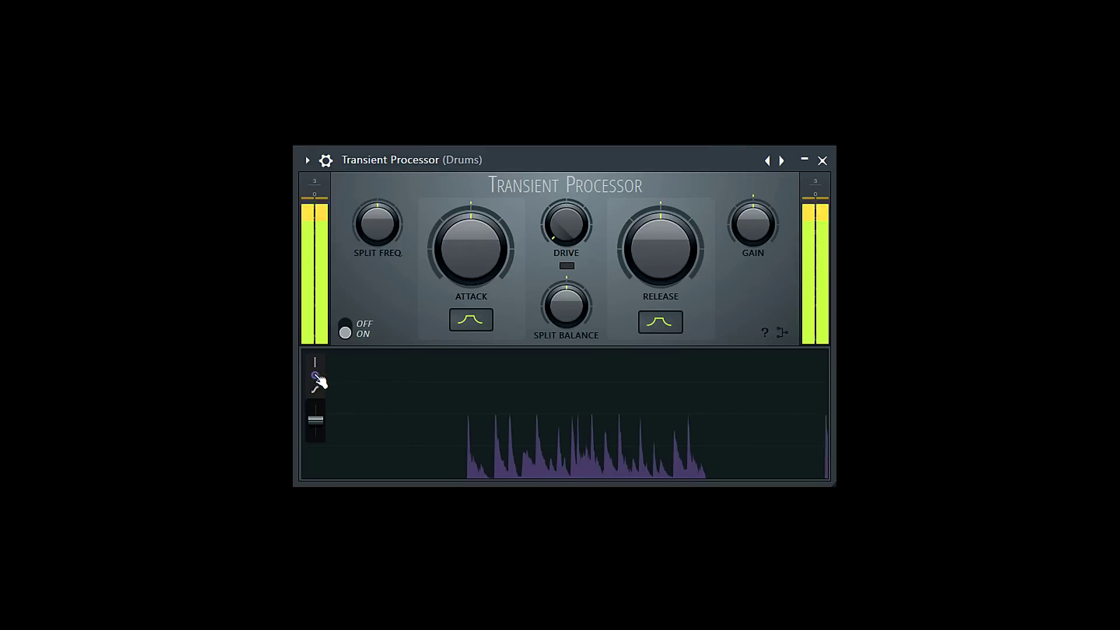
left_click_drag(475, 268, 470, 240)
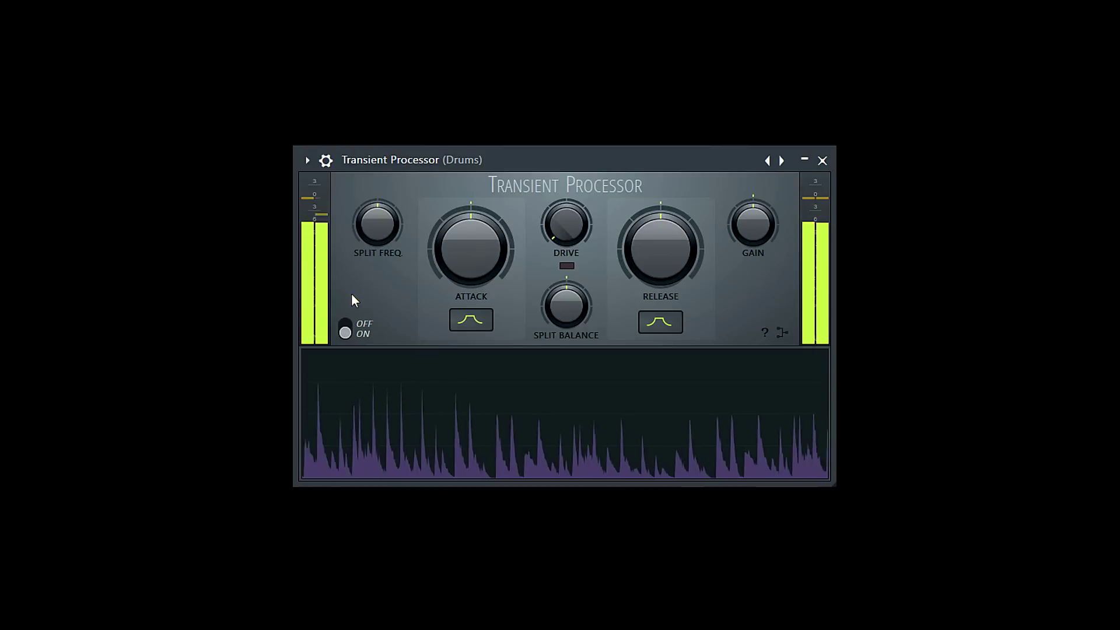
Raise the graph's display level, turn the Release knob down, and freeze the graph on the drum waveform.
key("space")
mouse_move(327, 402)
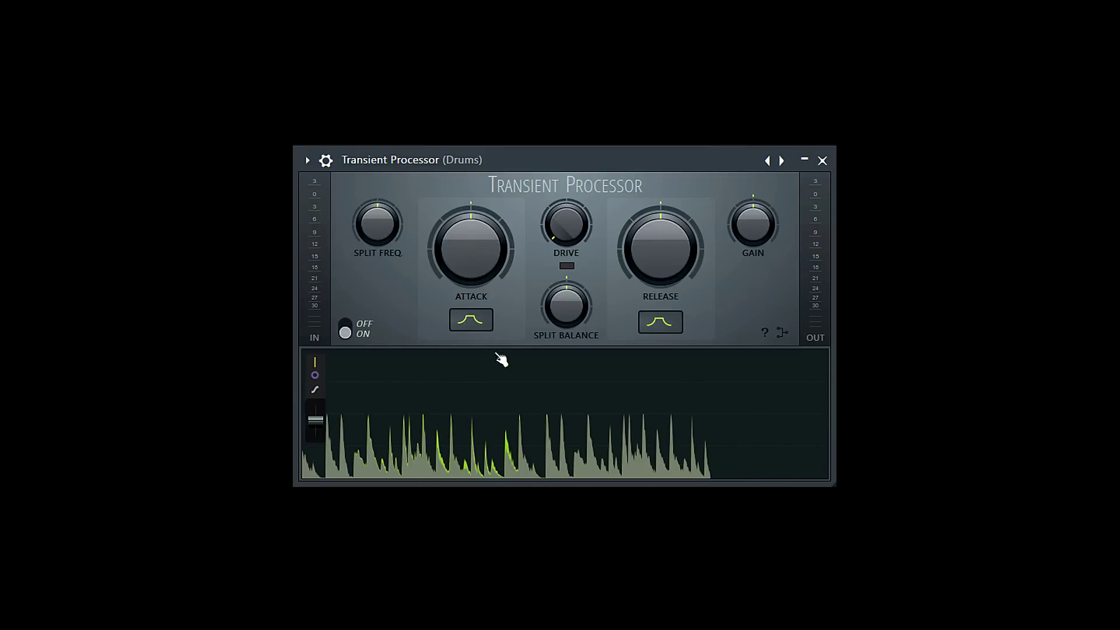
key("space")
left_click_drag(316, 419, 316, 410)
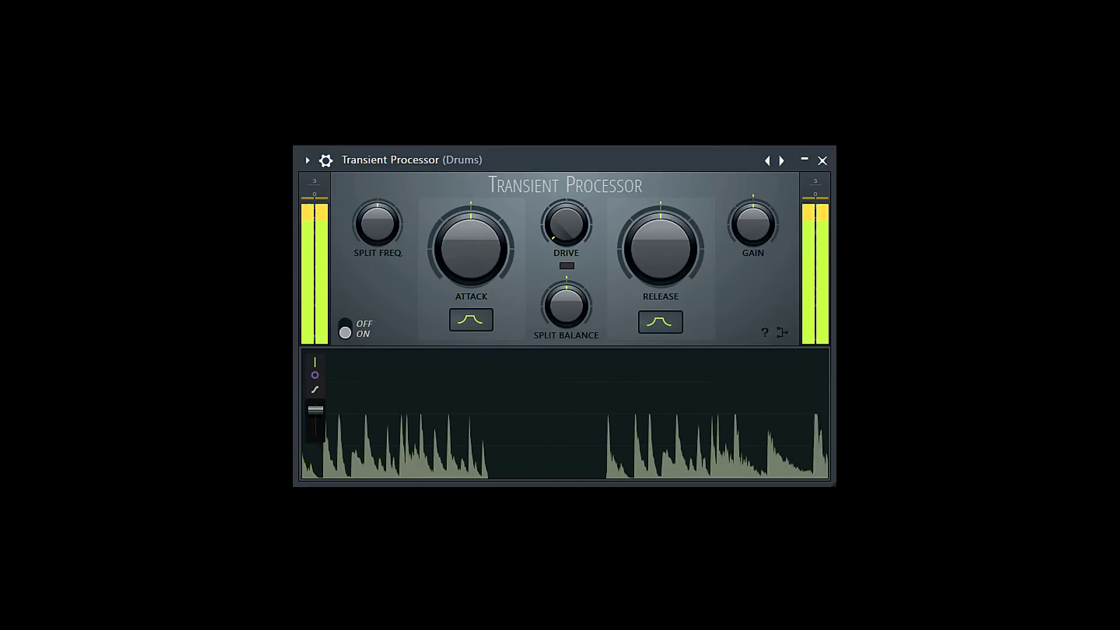
left_click_drag(660, 250, 660, 295)
mouse_move(617, 379)
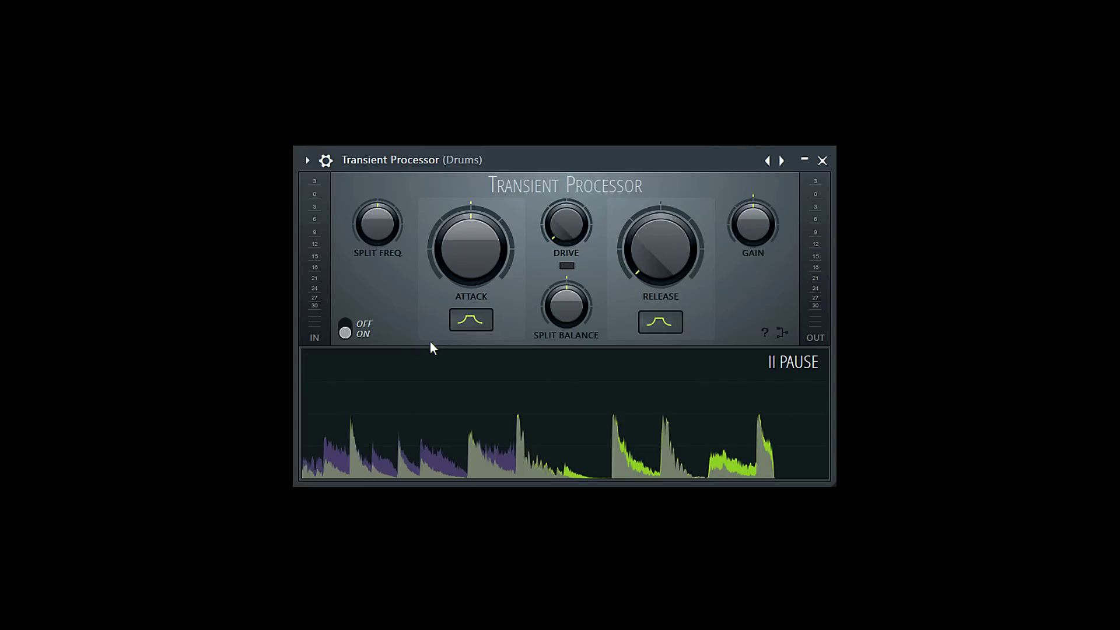
Overlay the red gain curve, replay the drums, nudge Attack up, and sweep Release up then down.
mouse_move(320, 394)
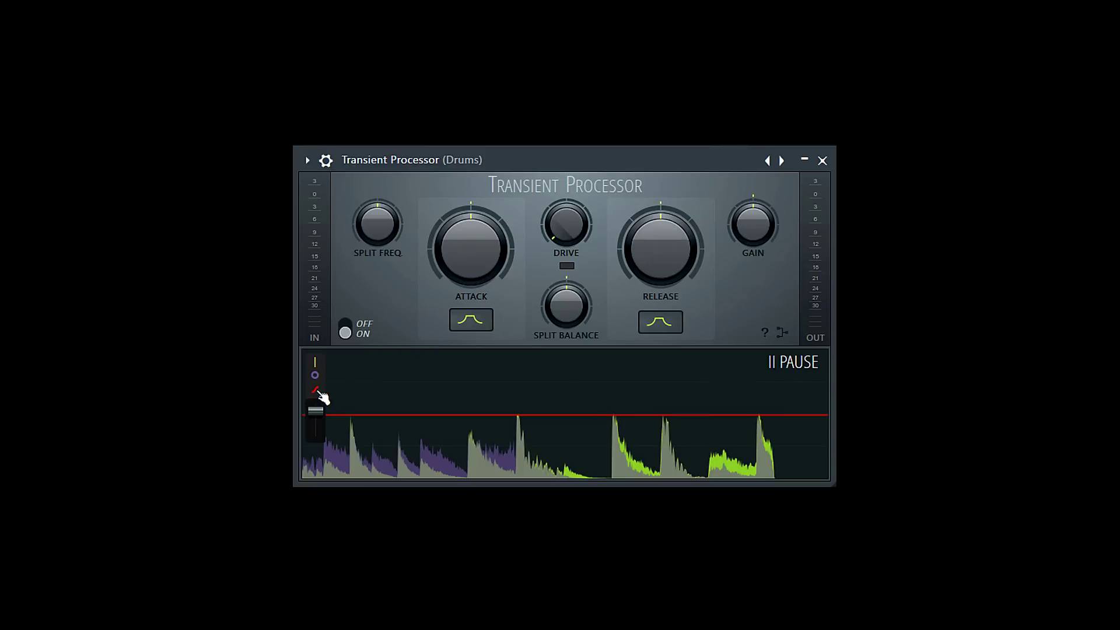
key("space")
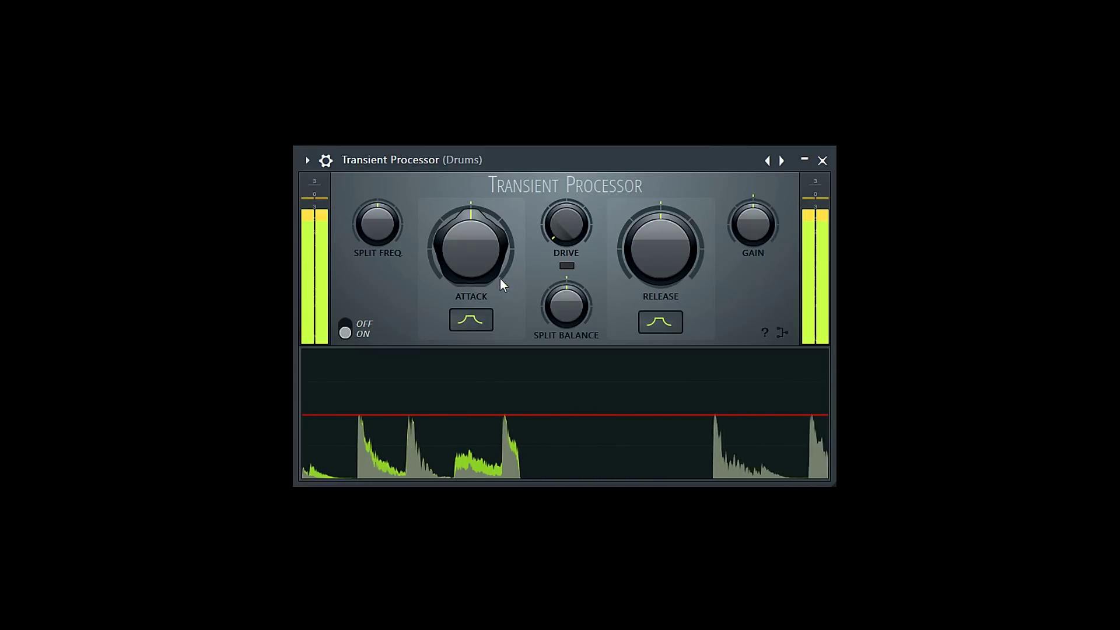
mouse_move(500, 278)
left_mouse_down()
mouse_move(463, 266)
mouse_move(464, 225)
mouse_move(464, 329)
mouse_move(497, 267)
left_mouse_up()
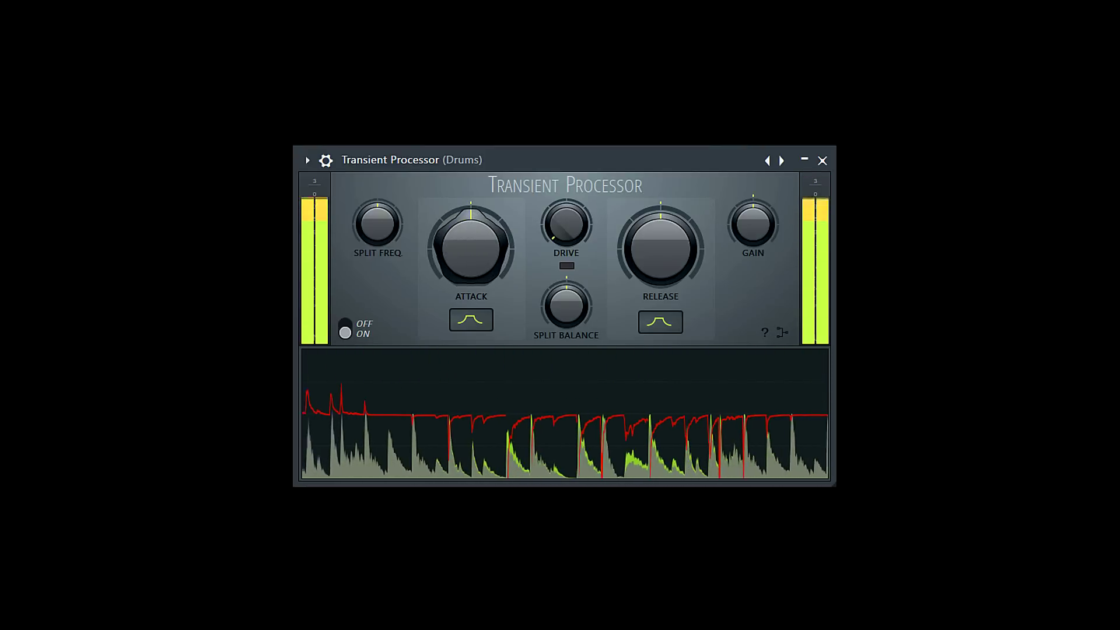
left_click_drag(662, 263, 662, 224)
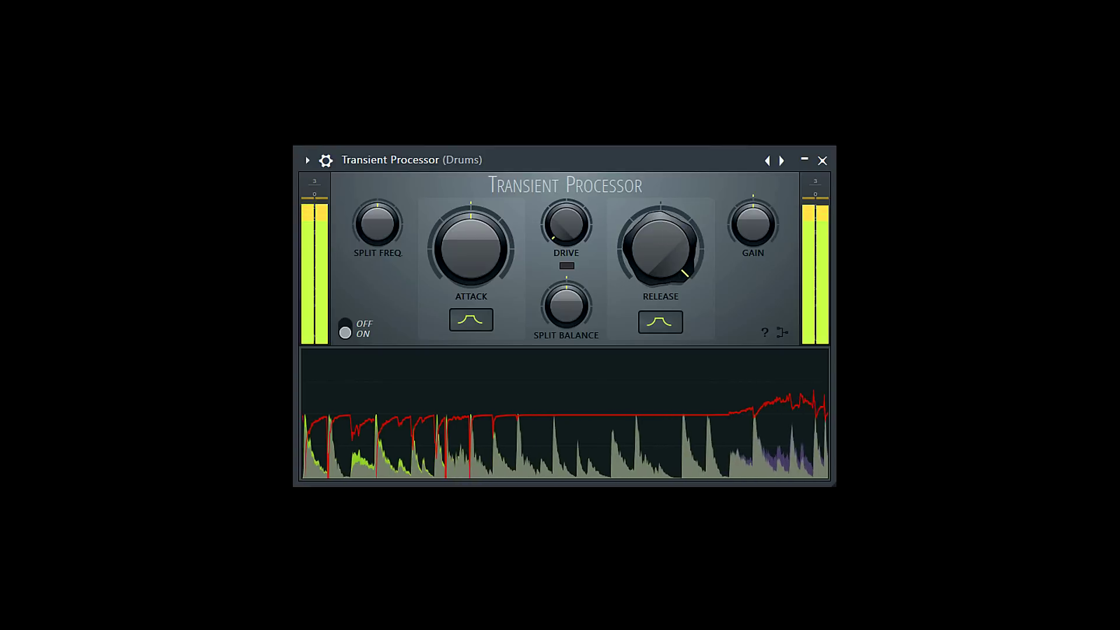
left_click_drag(662, 264, 662, 294)
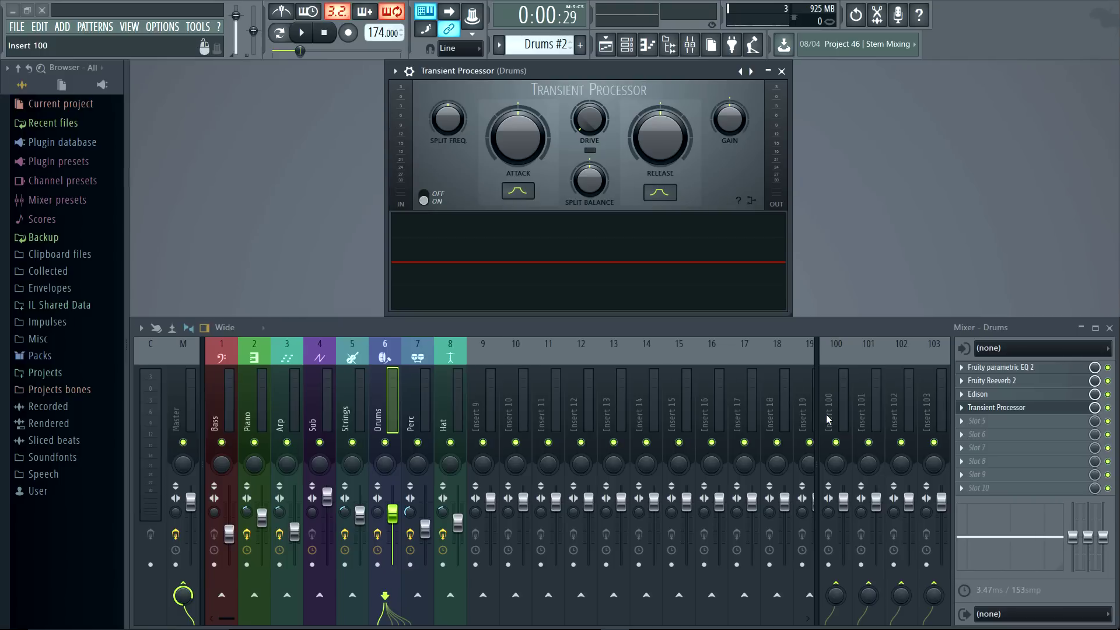
Open Edison on the Drums track, play the GSReal Kick, and select its tail from 0.193.
left_click(978, 394)
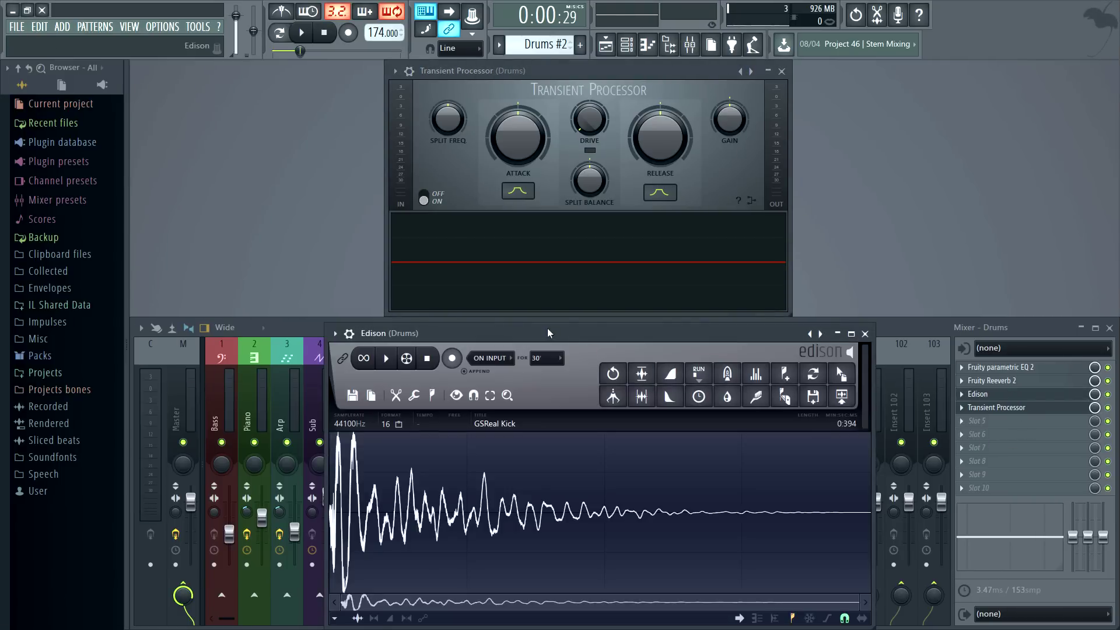
left_click(389, 359)
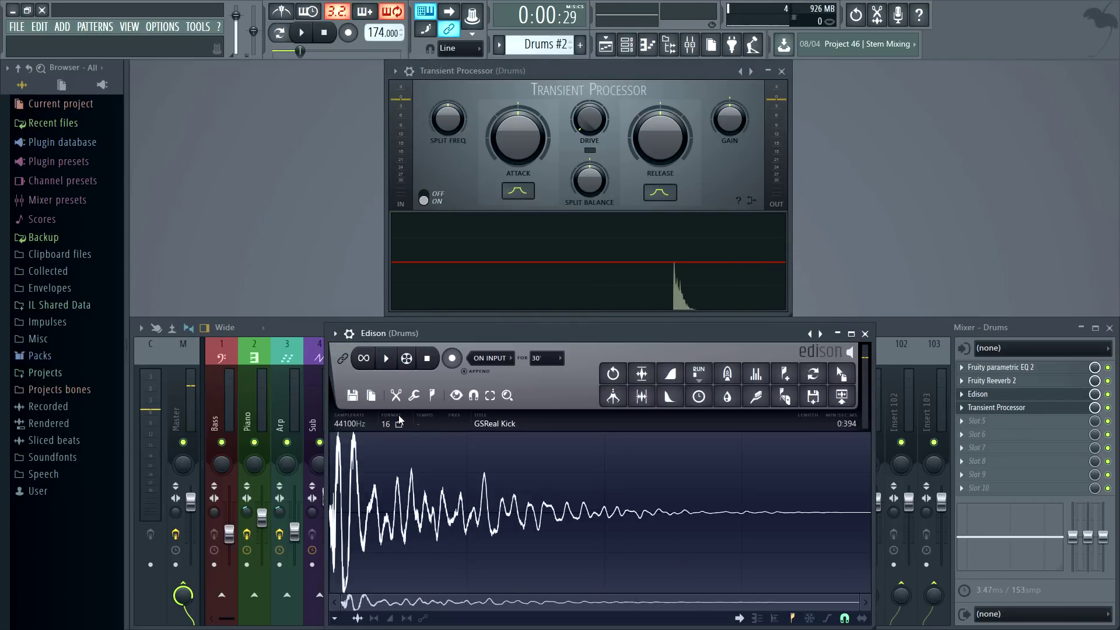
left_click_drag(592, 532, 870, 537)
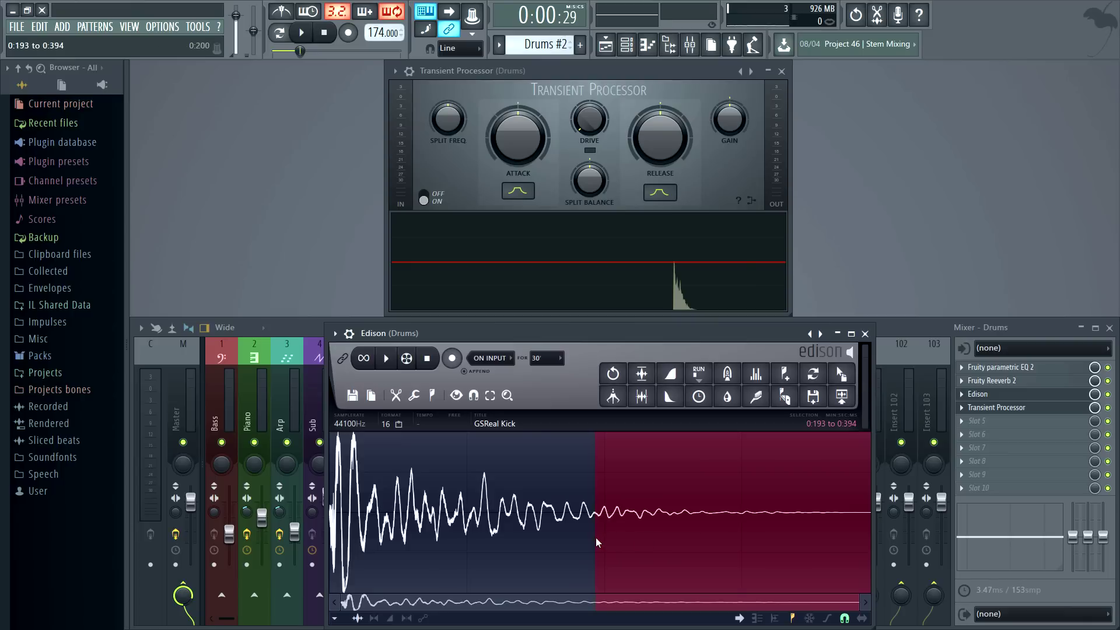
key("space")
Extend the kick selection nearly to its start and adjust its end while replaying.
left_click_drag(596, 537, 372, 541)
key("space")
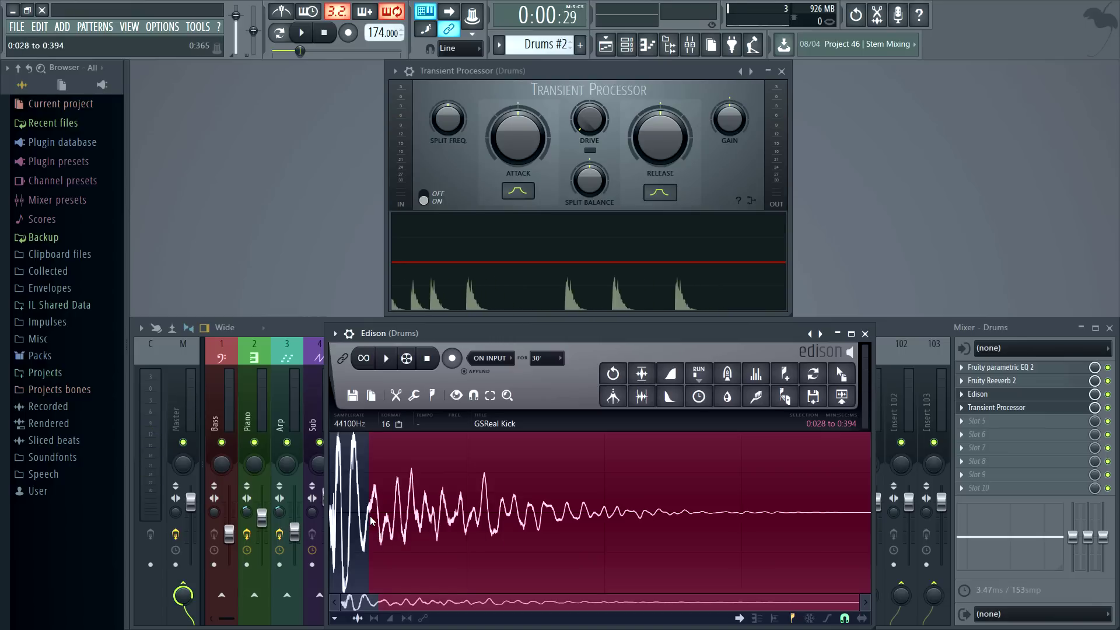
key("space")
left_click_drag(371, 521, 315, 522)
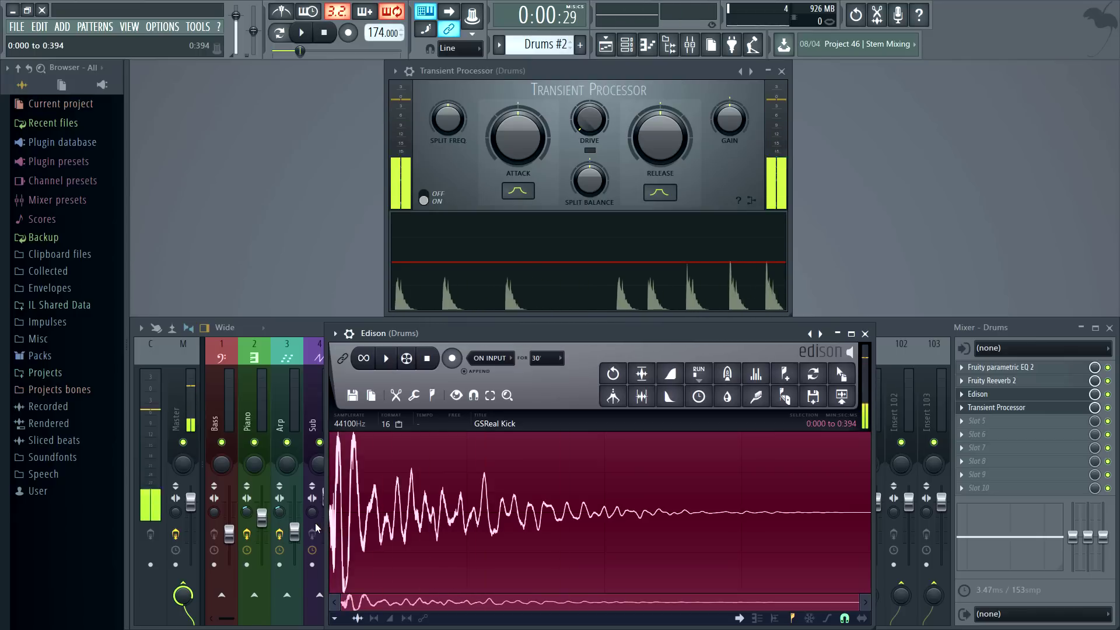
left_click_drag(738, 549, 438, 531)
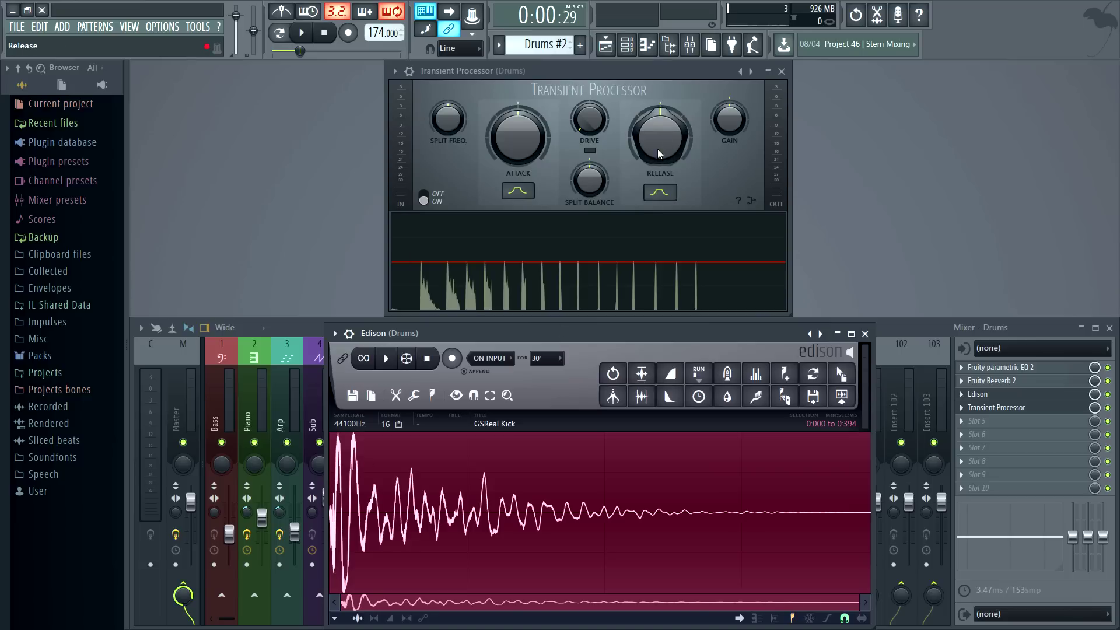
Loop the kick, drop Attack to -100%, then stop playback.
left_click(302, 32)
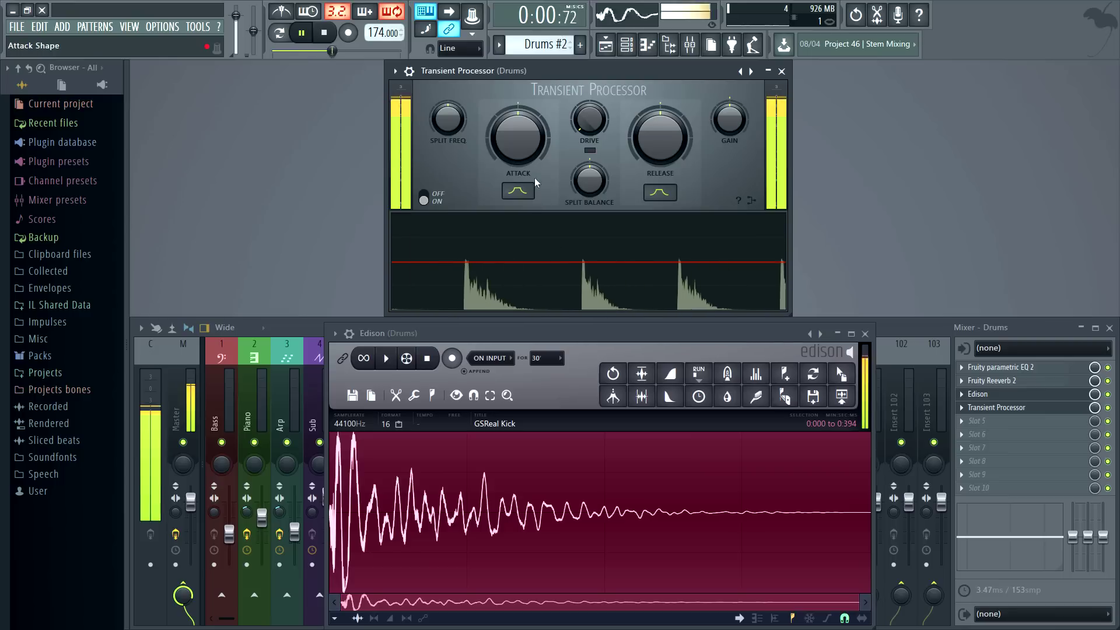
left_click_drag(513, 149, 513, 204)
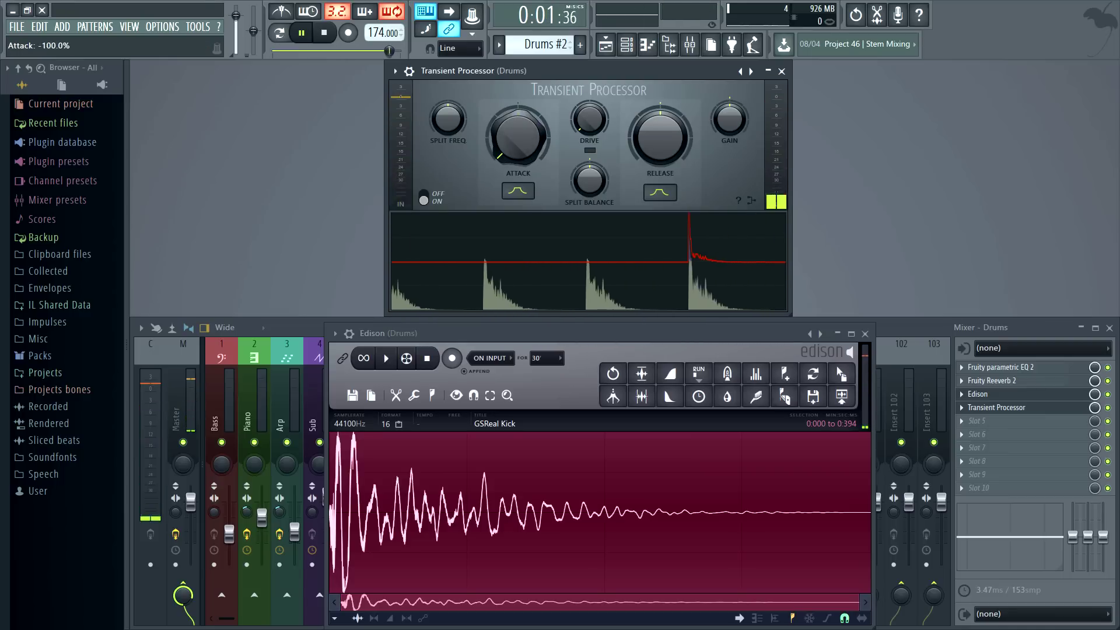
key("space")
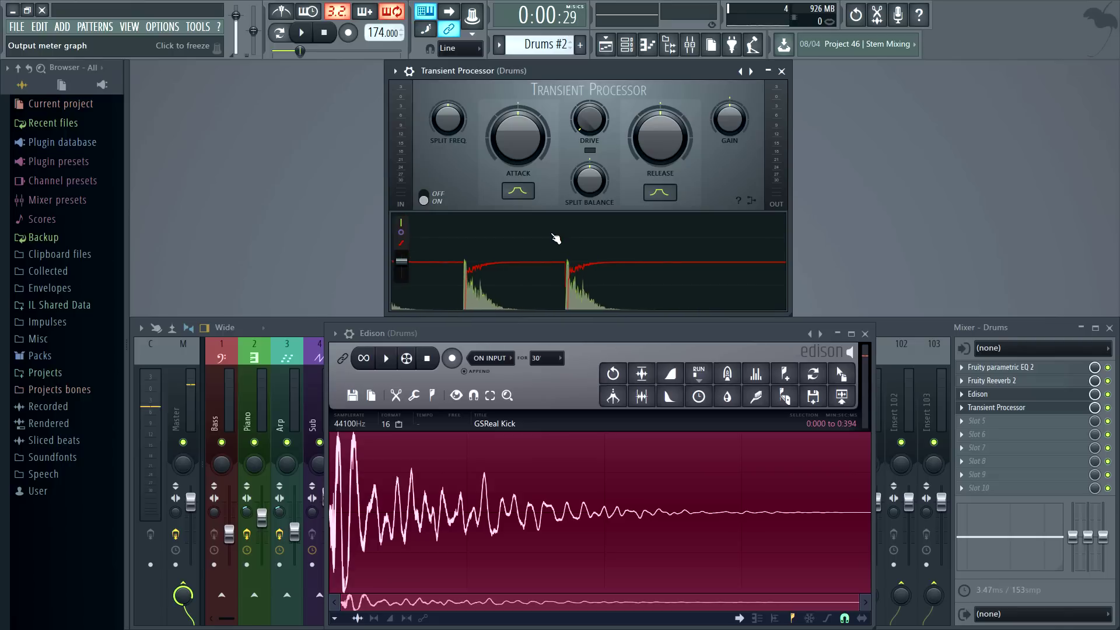
Replay the kick loop, sweep Release to 100% then -100%, and pause.
key("space")
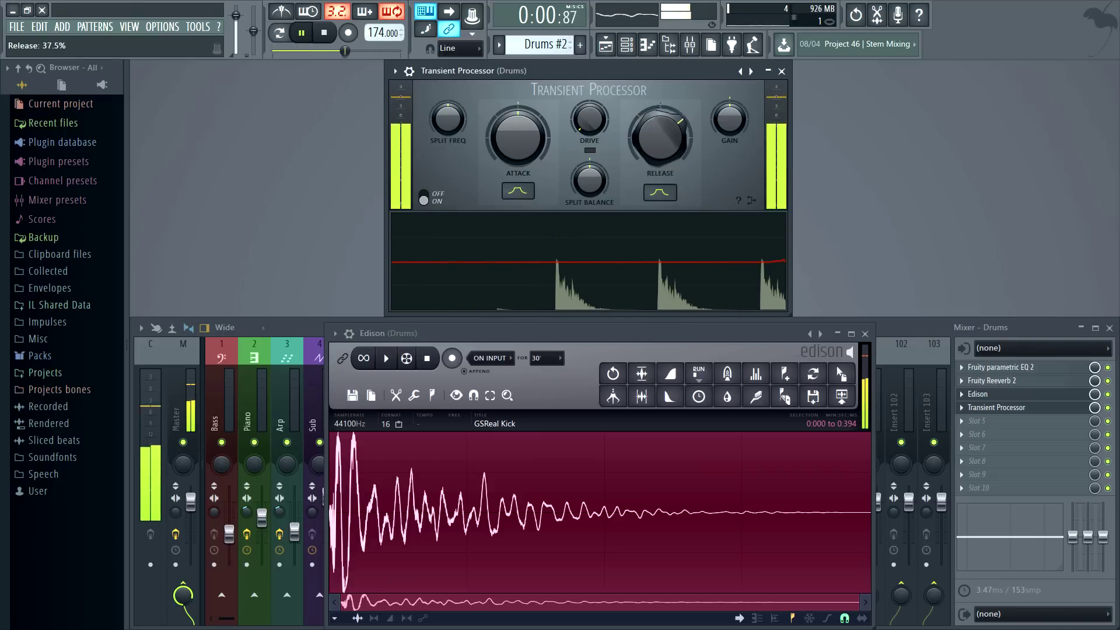
left_click_drag(659, 136, 660, 99)
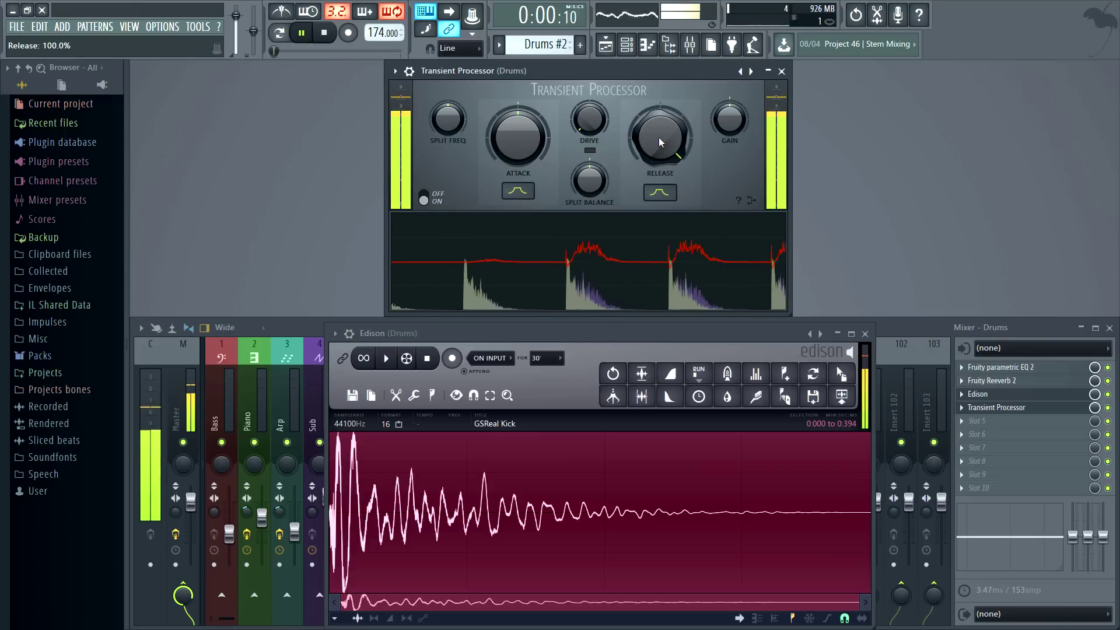
left_click_drag(660, 99, 660, 173)
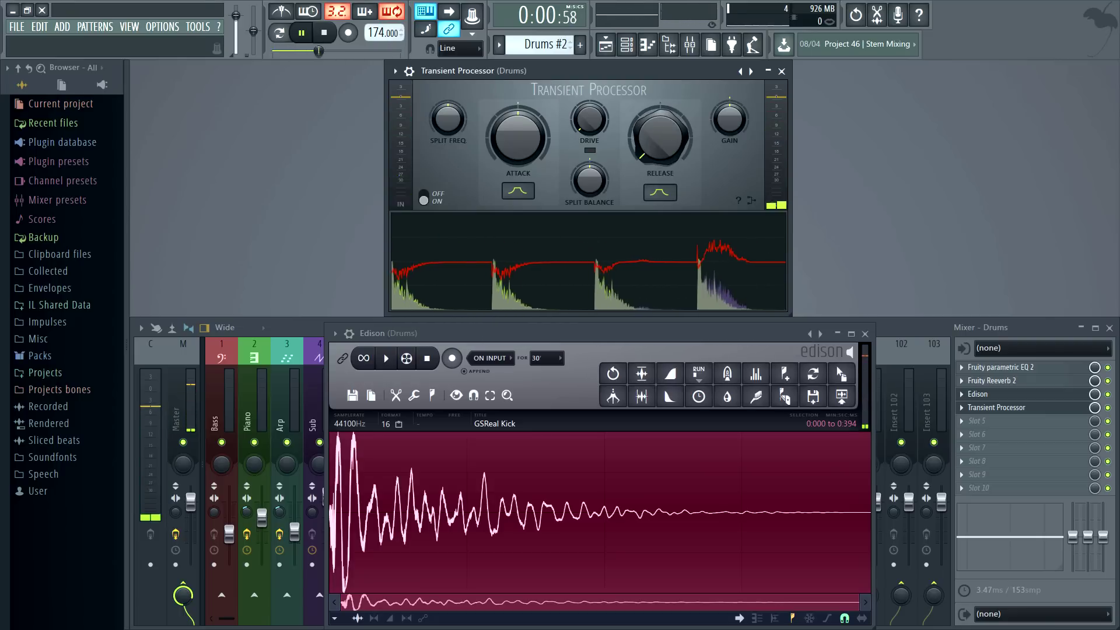
key("space")
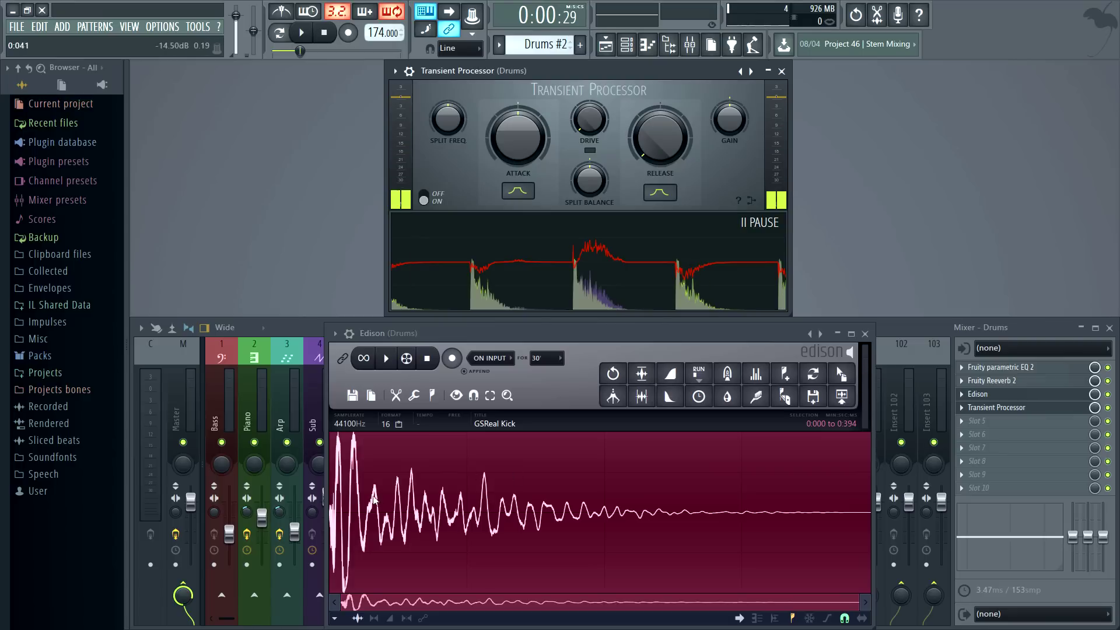
Drag the Release knob back to roughly neutral.
left_click_drag(671, 140, 671, 102)
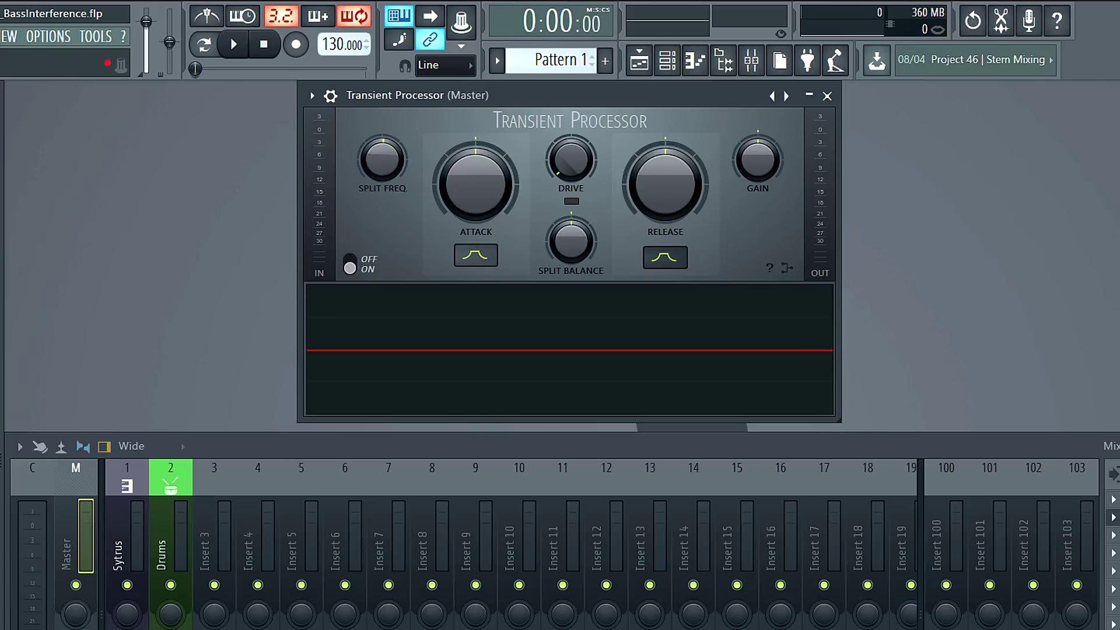
Mute the Sytrus bass, start playback, then solo Sytrus and stop.
left_click(661, 253)
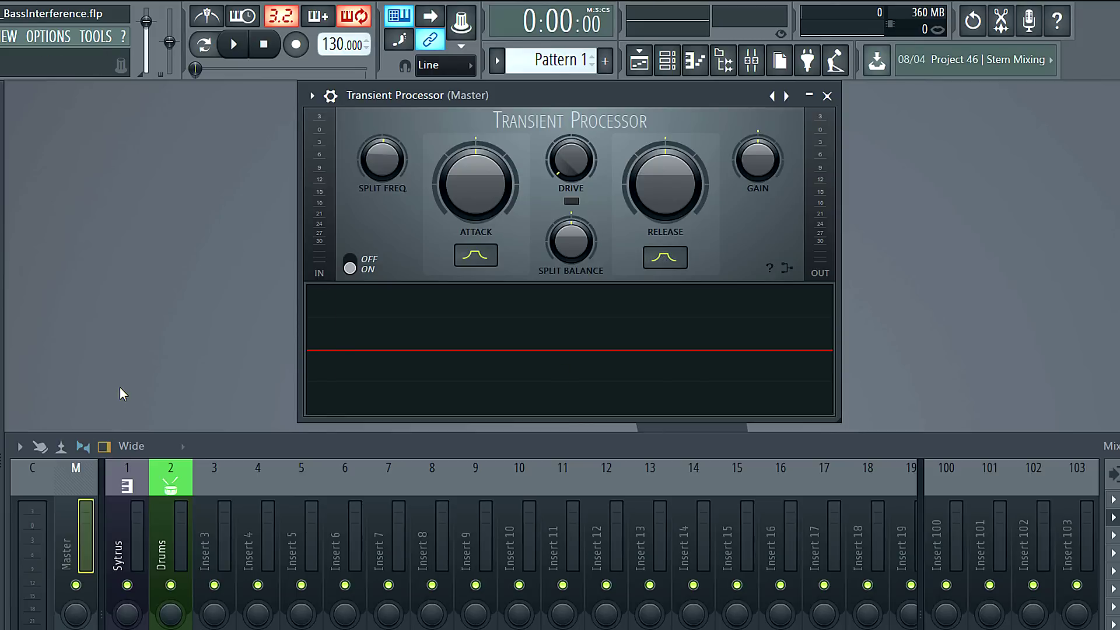
left_click(127, 585)
key("space")
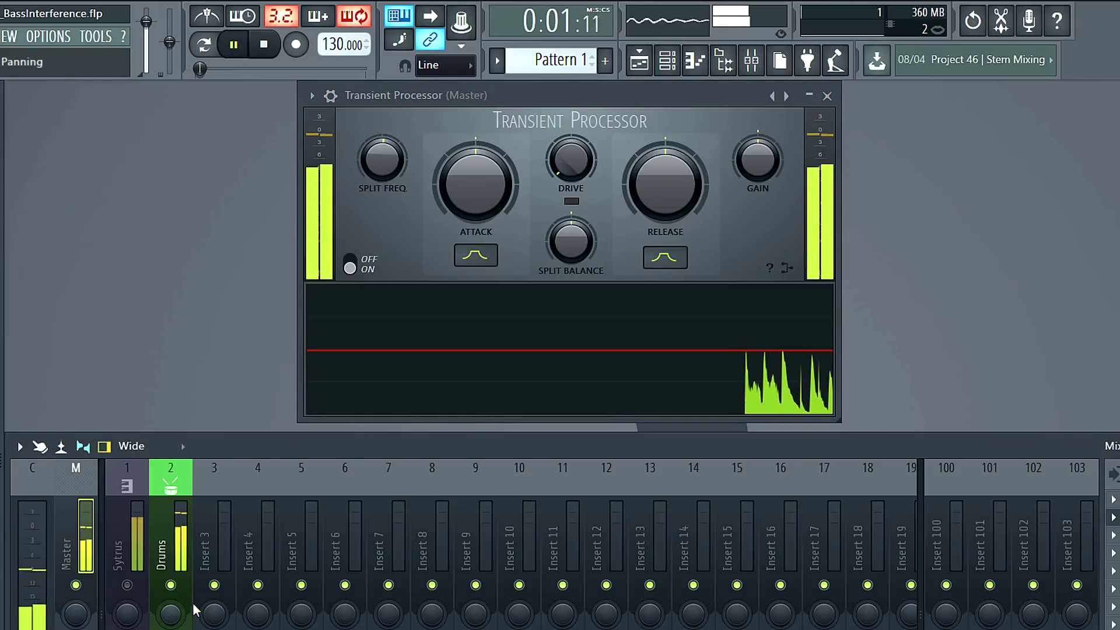
left_click(127, 585, "ctrl")
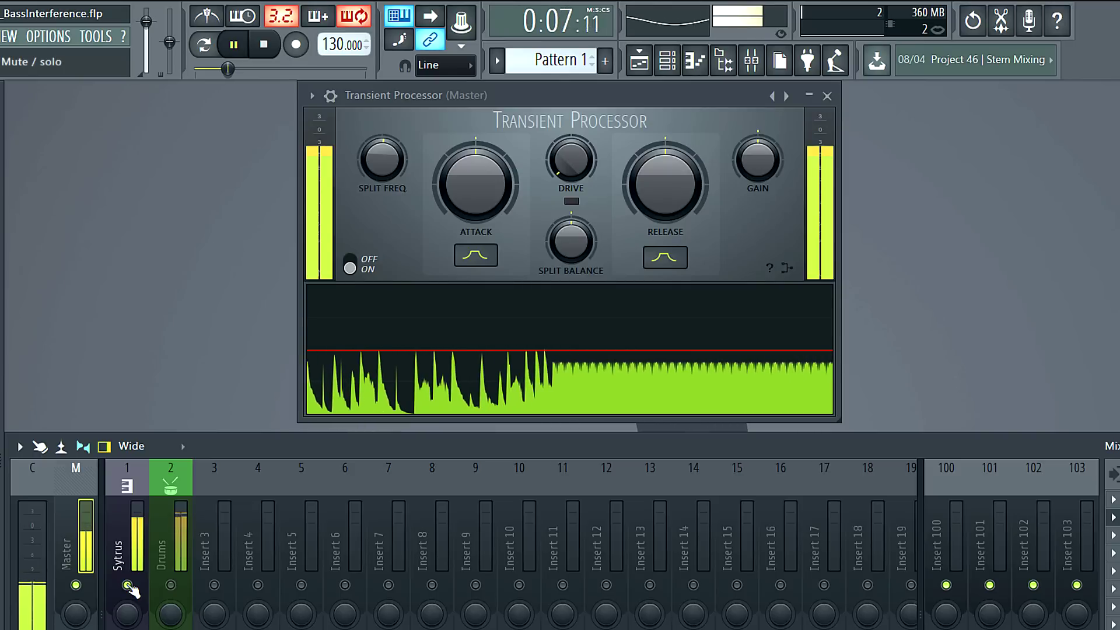
key("space")
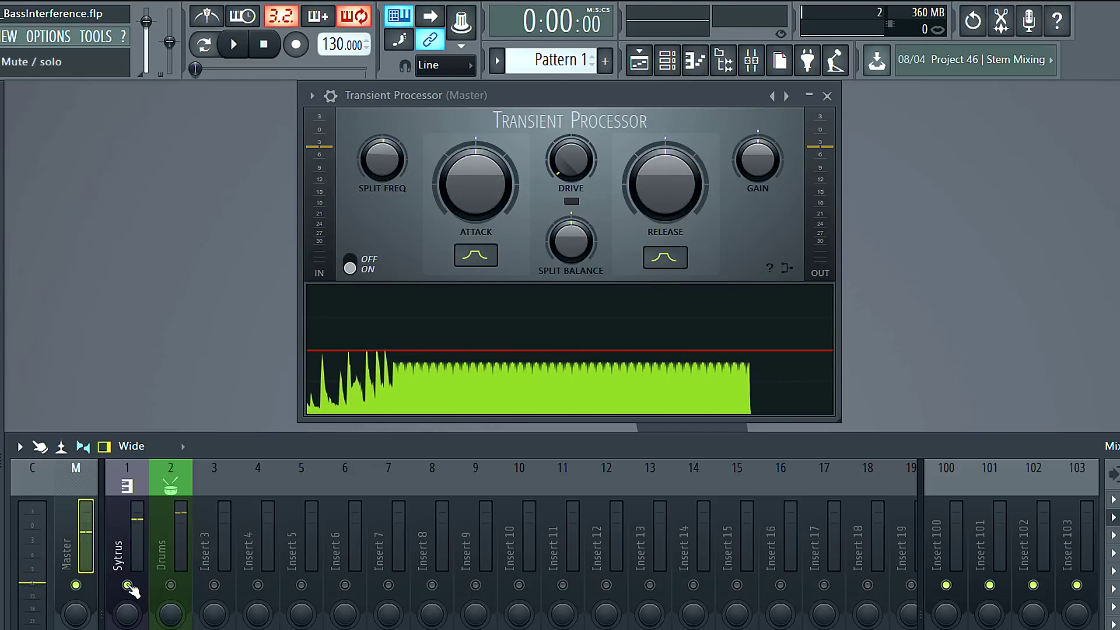
Unsolo Sytrus, play, set Split Freq to 5.0 Hz, both shapes Sharp, and Release 28.8%.
left_click(127, 585, "ctrl")
key("space")
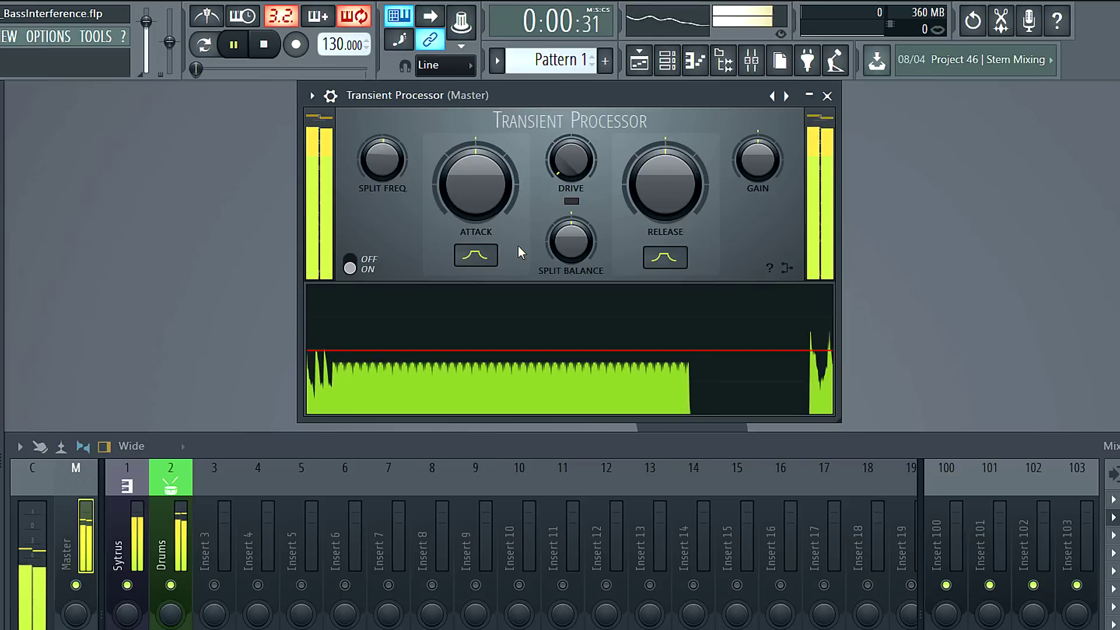
left_click_drag(382, 159, 382, 201)
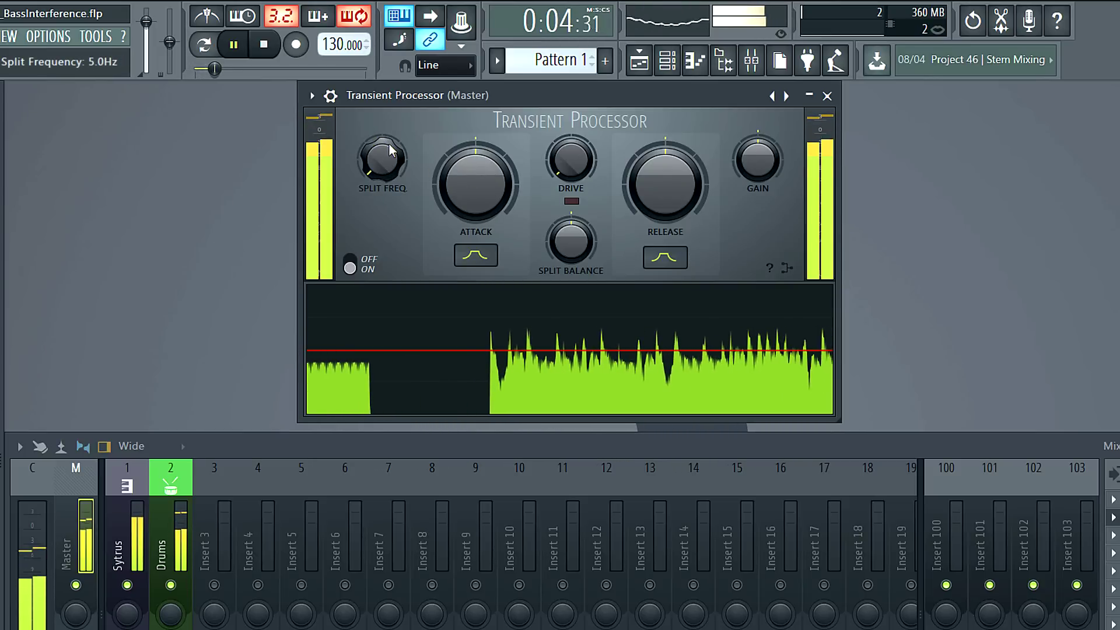
left_click(475, 255)
left_click(672, 249)
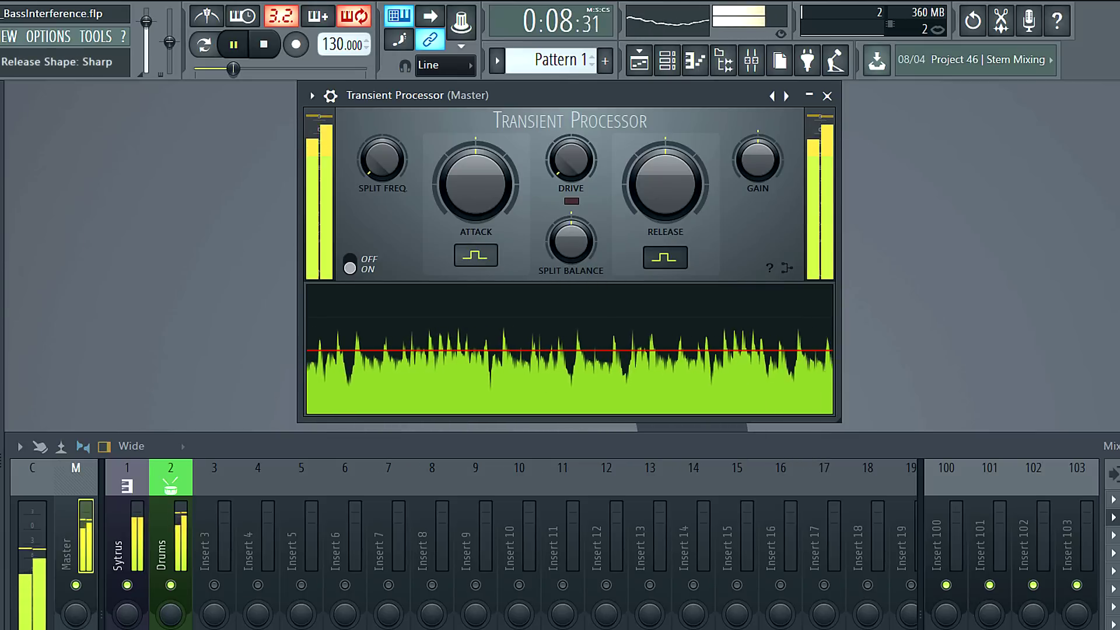
left_click_drag(663, 202, 662, 108)
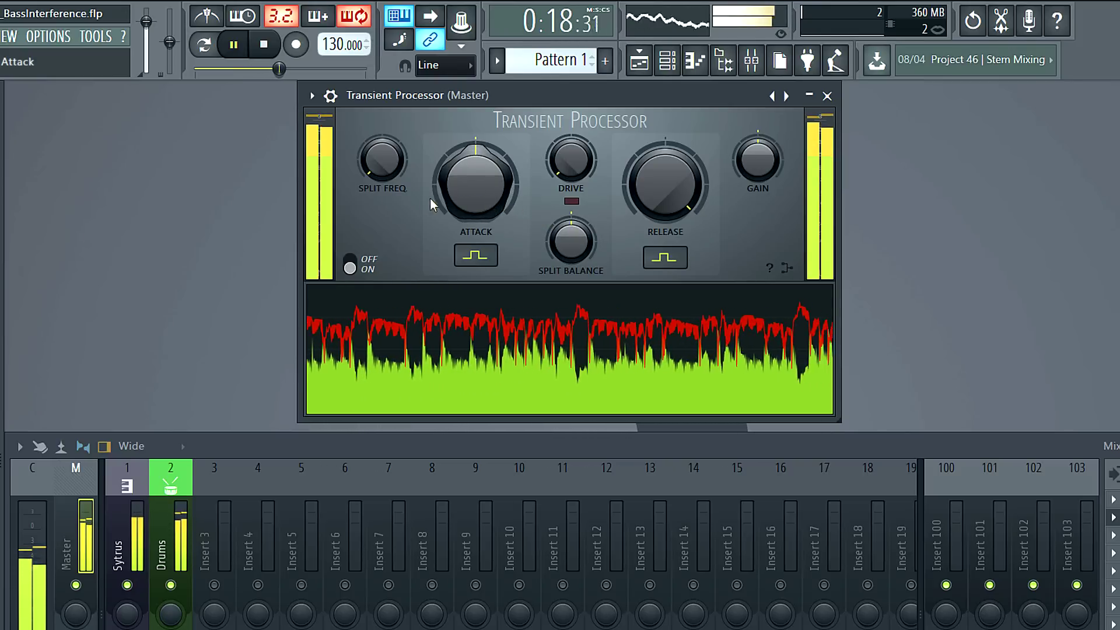
Raise the split frequency to 23.8 Hz and stop playback.
left_click(390, 169)
mouse_move(389, 169)
left_mouse_down()
mouse_move(390, 135)
mouse_move(388, 189)
left_mouse_up()
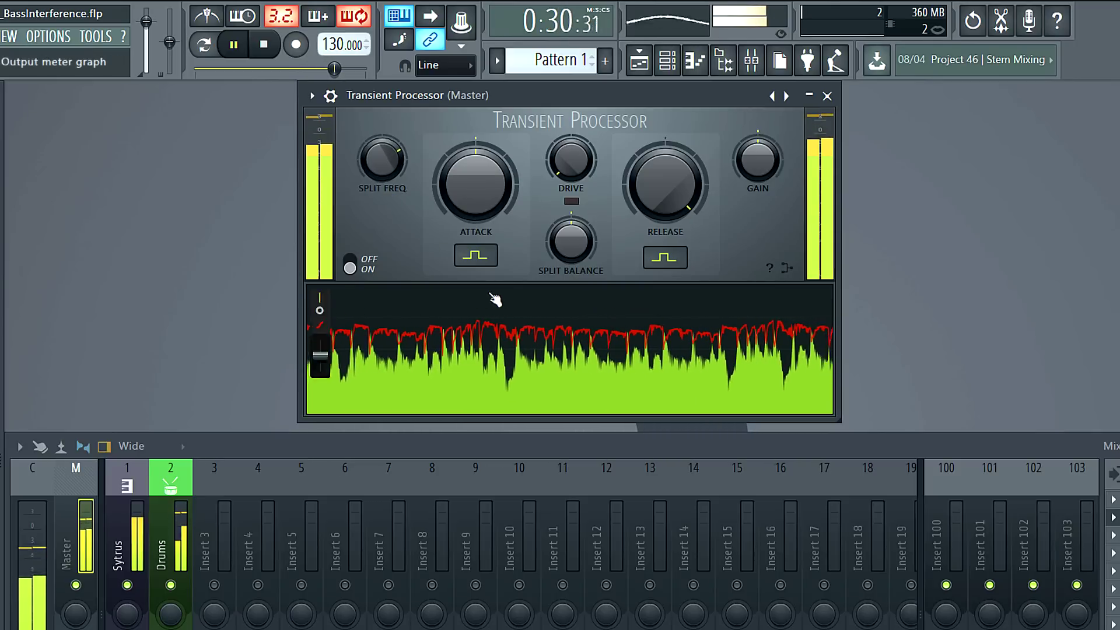
key("space")
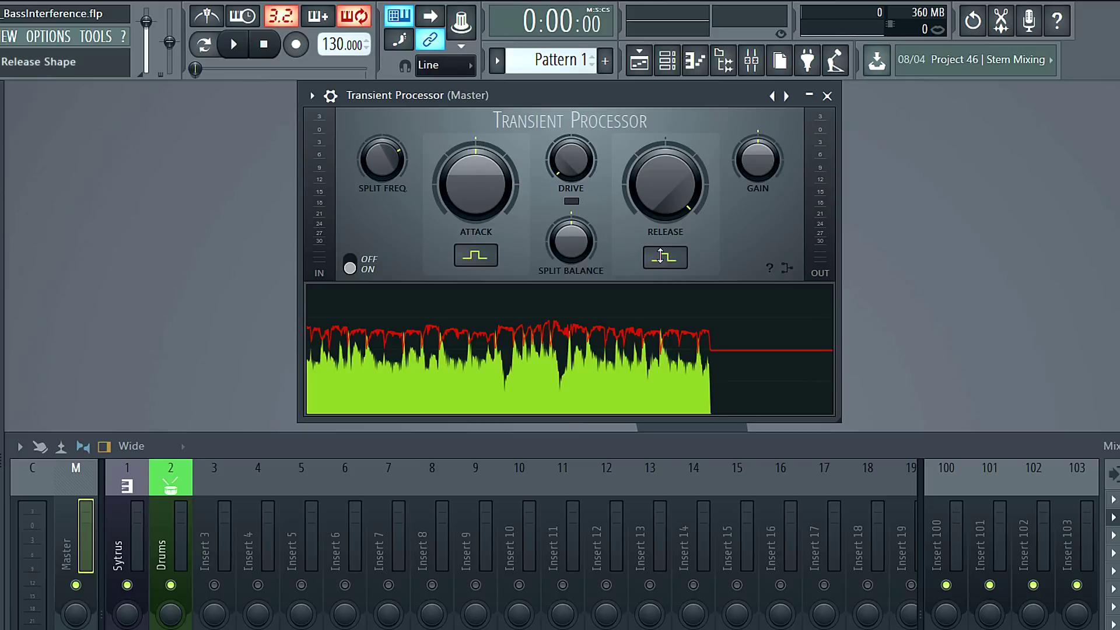
Reset Split Freq to minimum, cycle Release Shape to Slow, then set Split Freq to 6.9 Hz.
left_click_drag(380, 156, 379, 192)
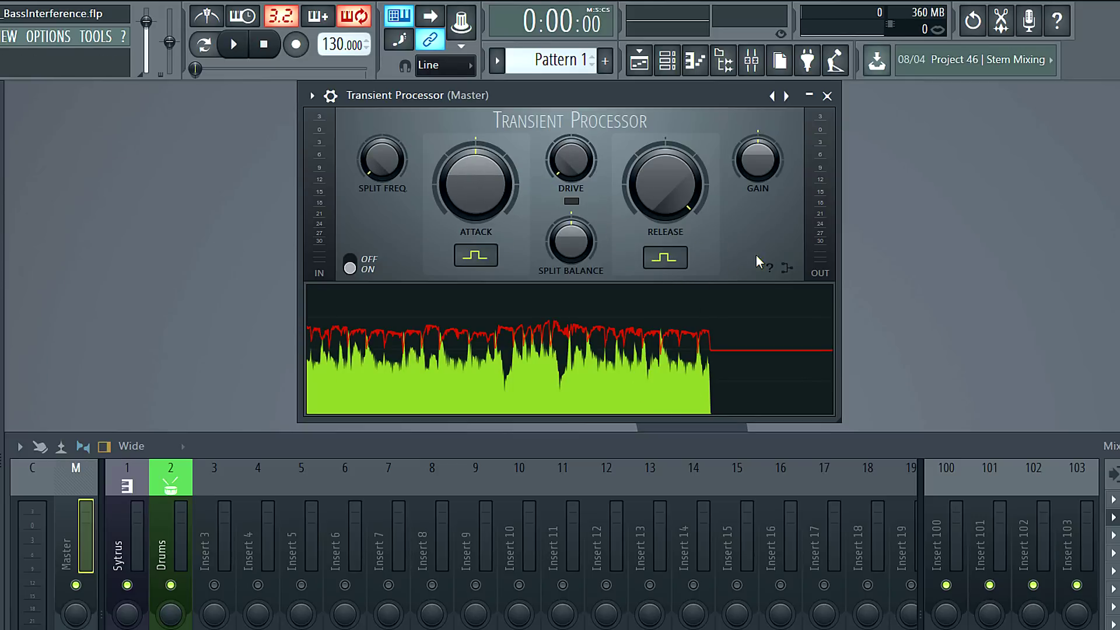
key("space")
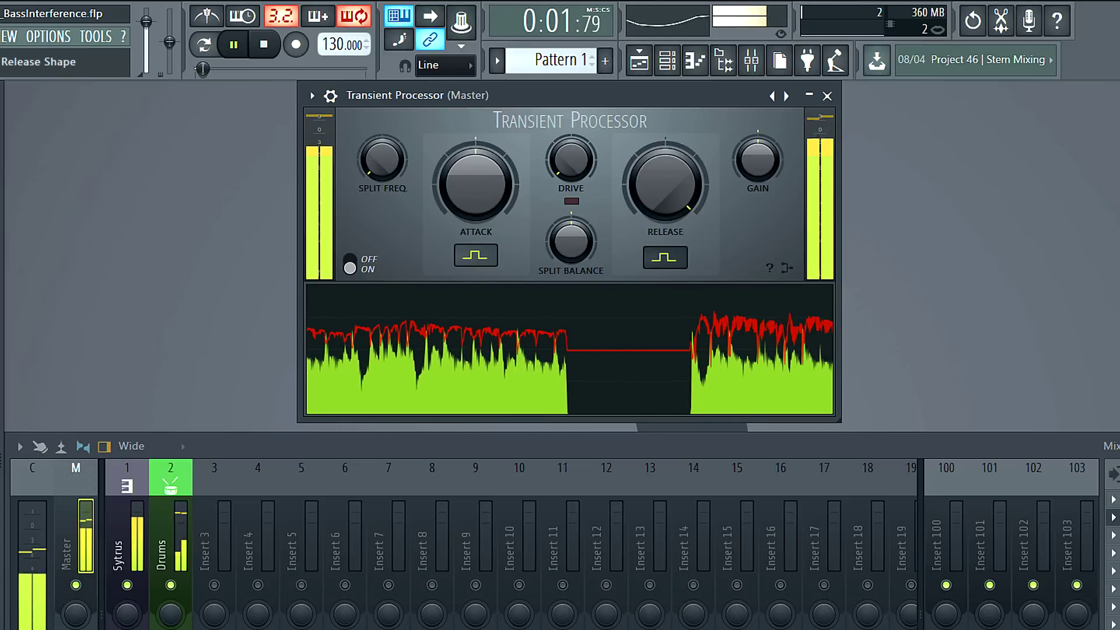
left_click(671, 257)
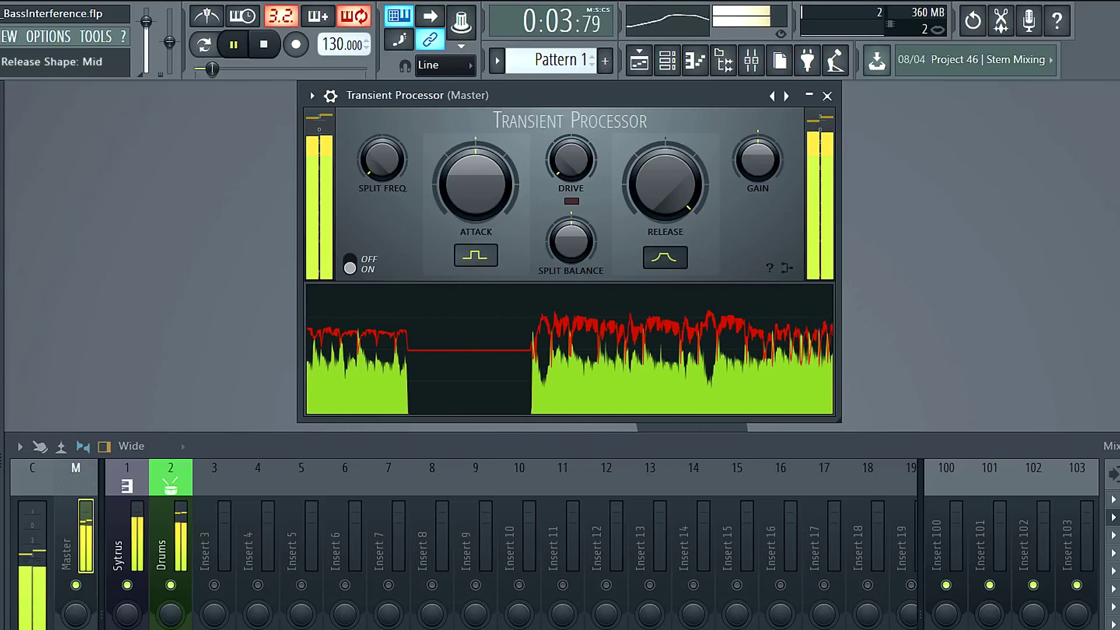
left_click(671, 257)
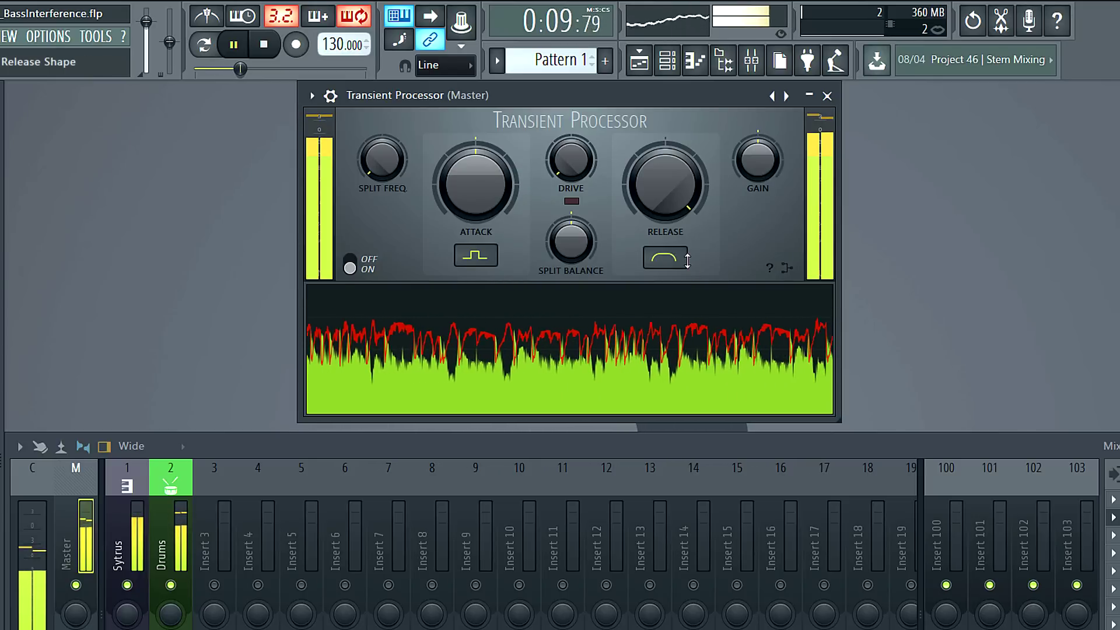
mouse_move(382, 159)
left_mouse_down()
mouse_move(382, 169)
mouse_move(382, 128)
mouse_move(384, 165)
left_mouse_up()
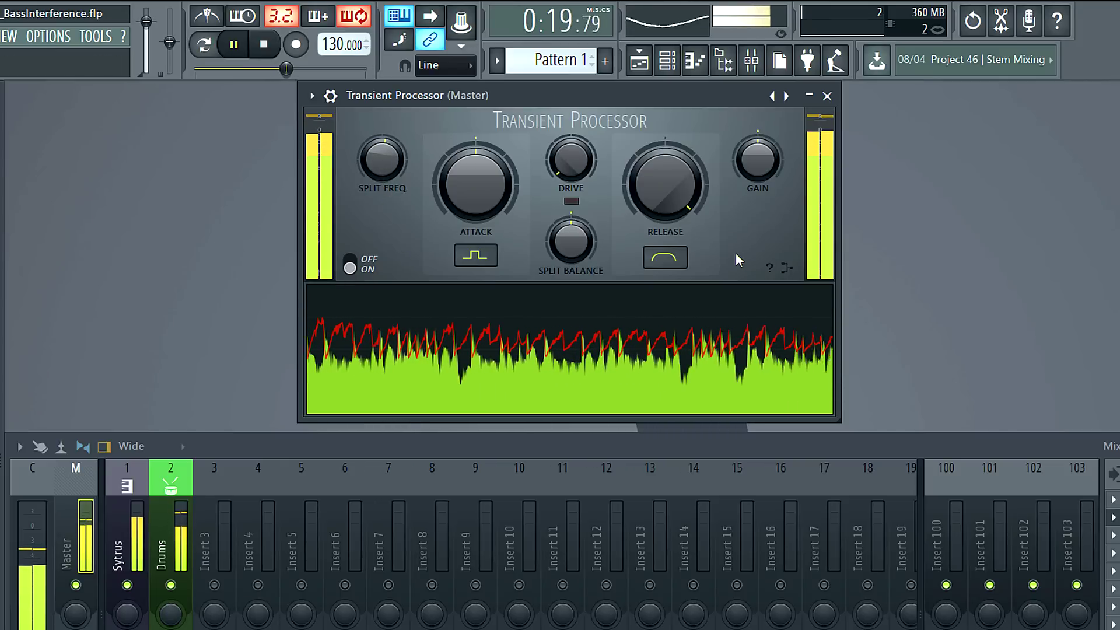
key("space")
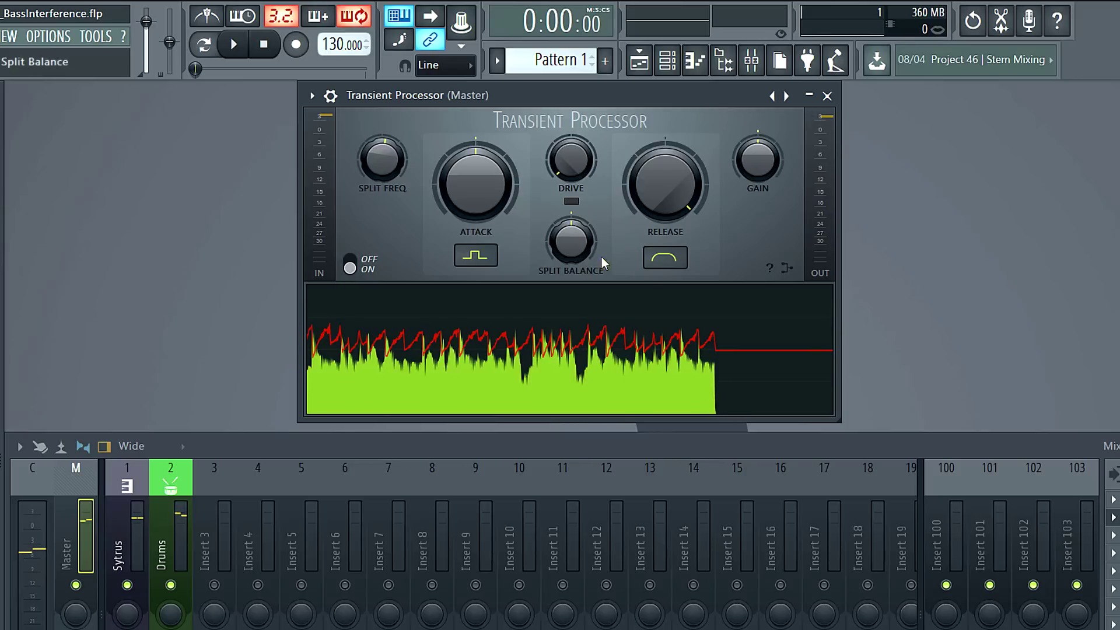
Switch the Release Shape to a different curve.
left_click(656, 255)
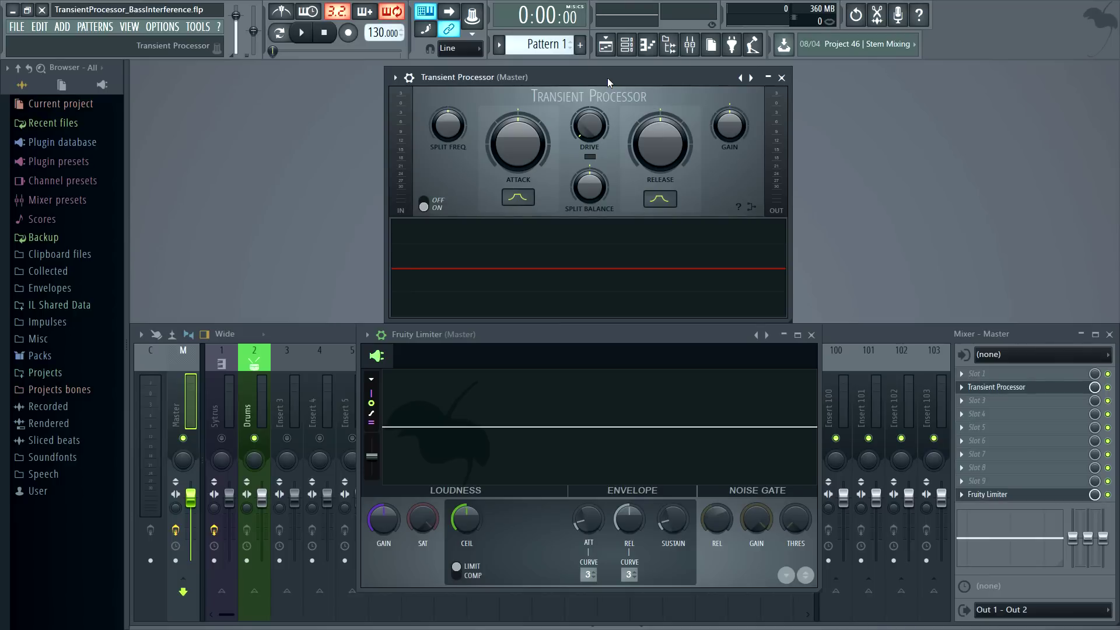
Raise the Attack to 27.5% and add about 5.6% drive while the mix plays.
key("space")
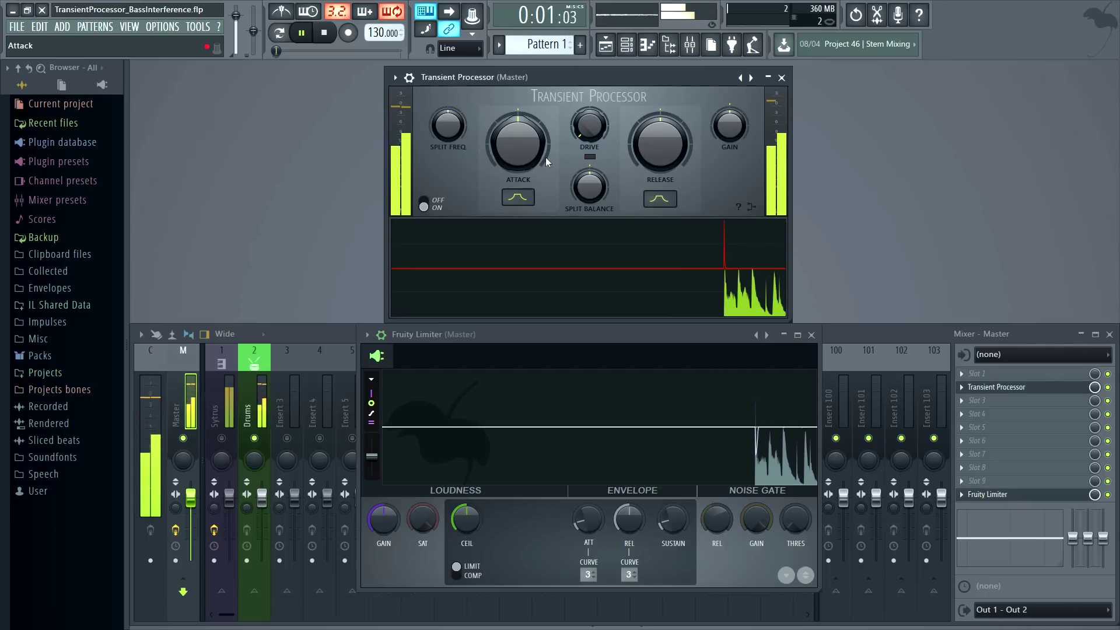
left_click_drag(521, 156, 521, 88)
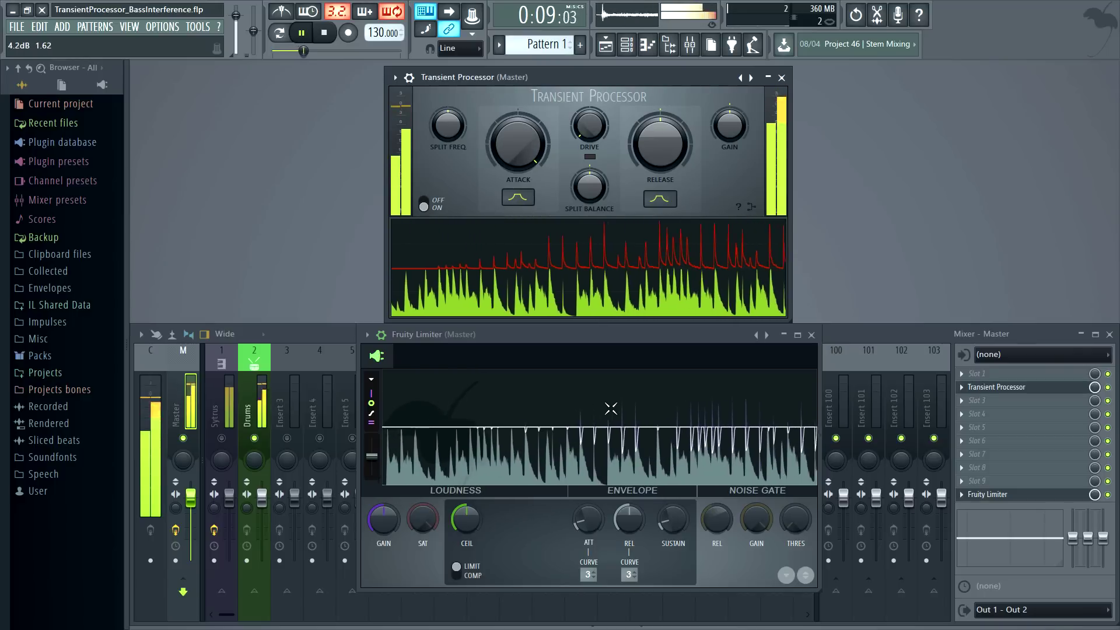
mouse_move(589, 125)
left_mouse_down()
mouse_move(589, 111)
mouse_move(591, 136)
left_mouse_up()
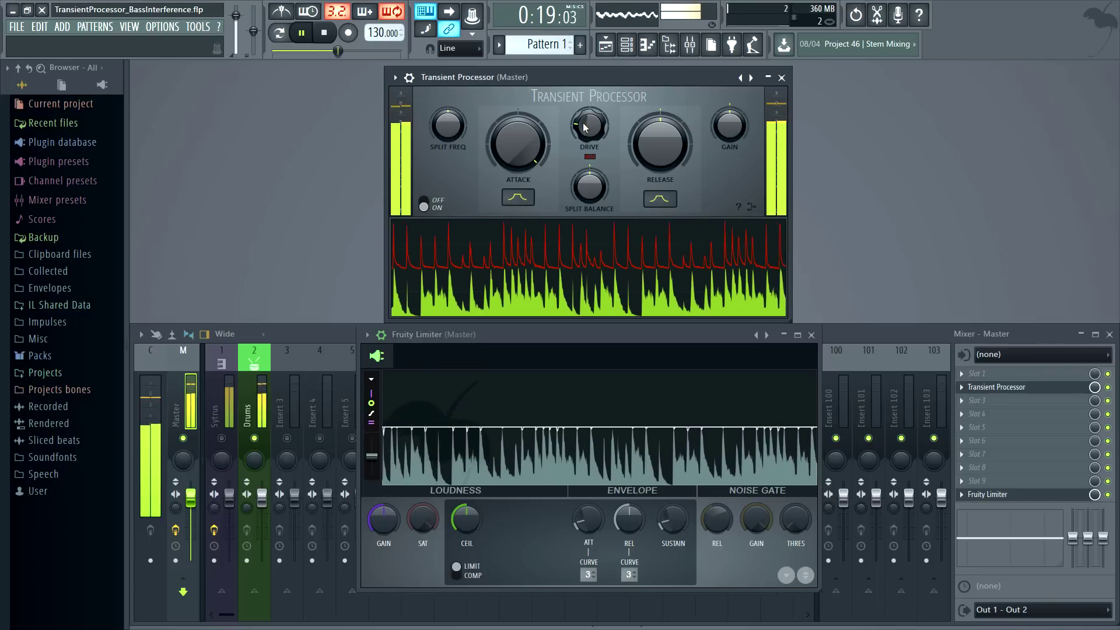
Lower the Attack to 25% while auditioning the bass-interference loop.
key("space")
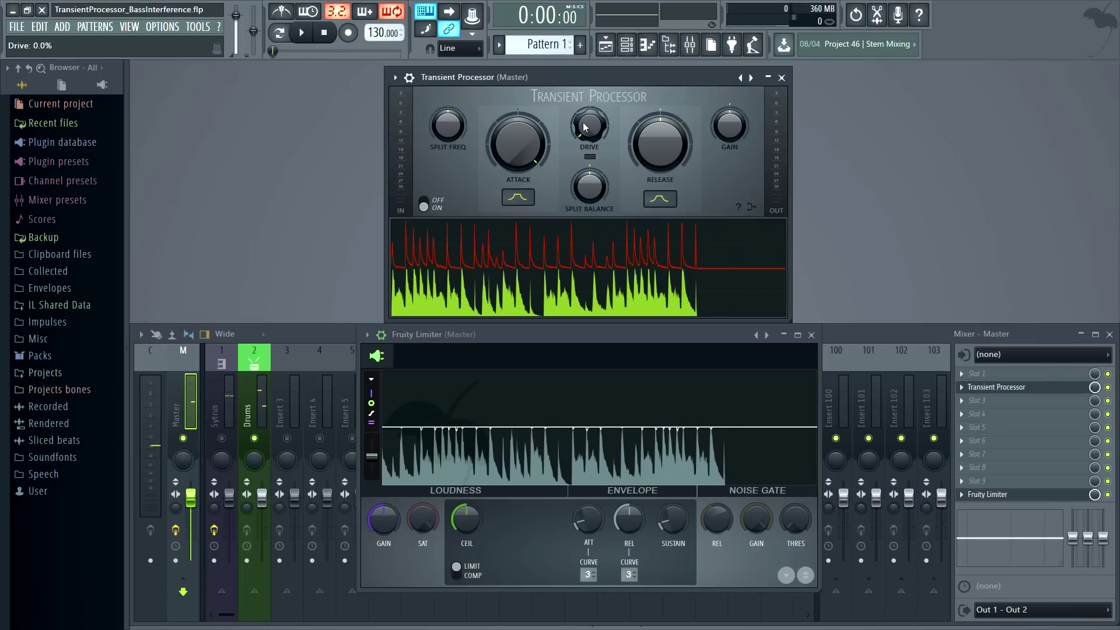
key("space")
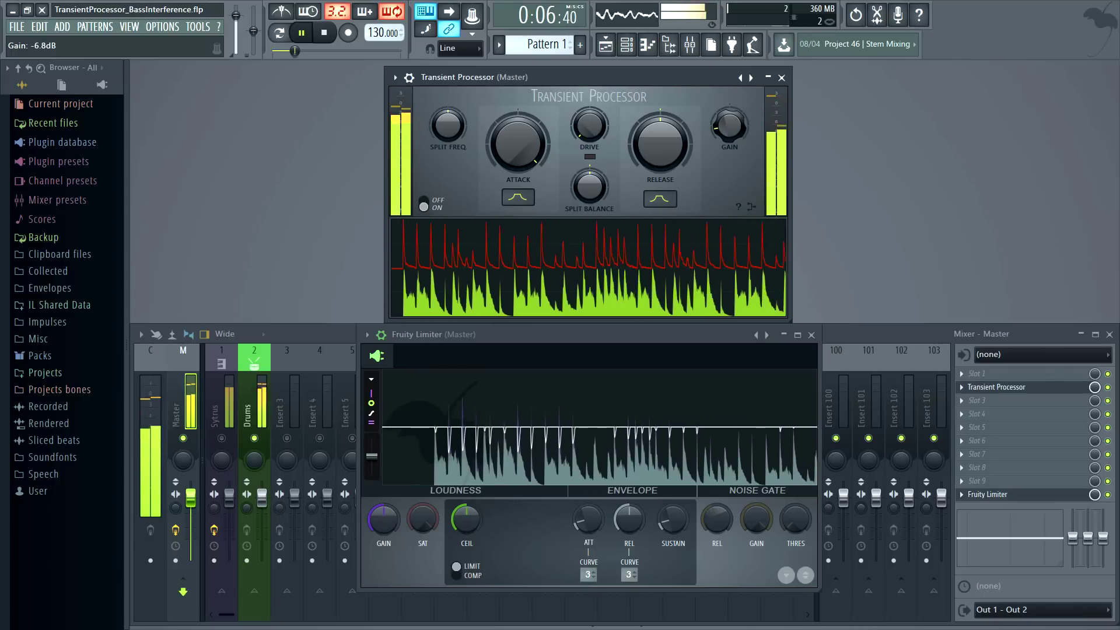
mouse_move(517, 144)
left_mouse_down()
mouse_move(516, 192)
mouse_move(517, 151)
left_mouse_up()
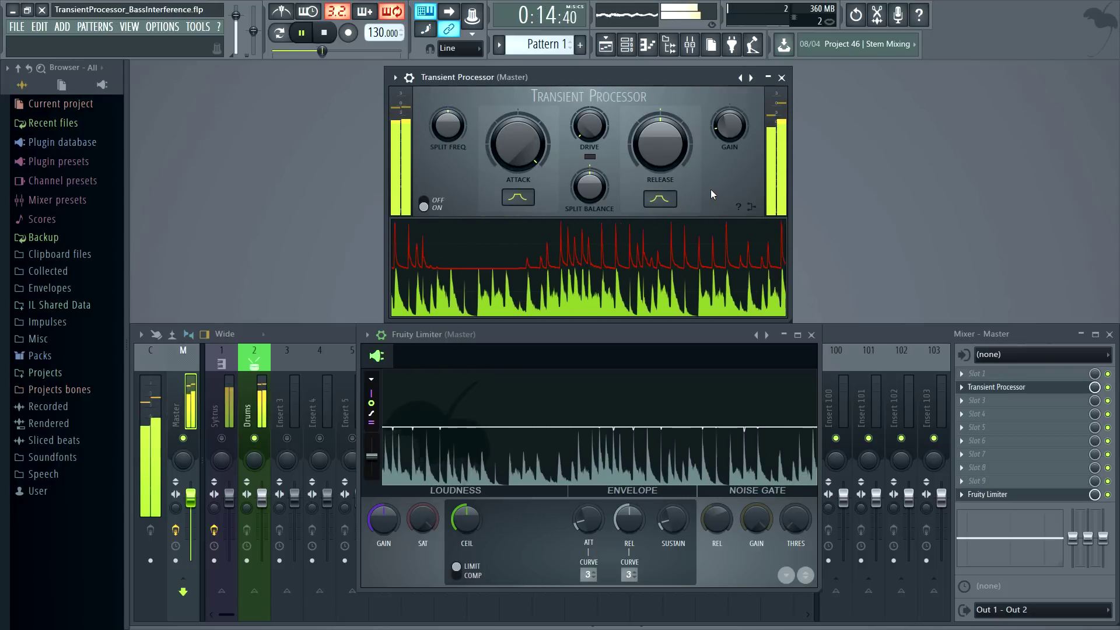
Set the drum Transient Processor's Release to -55% to shorten the reverb tail.
key("space")
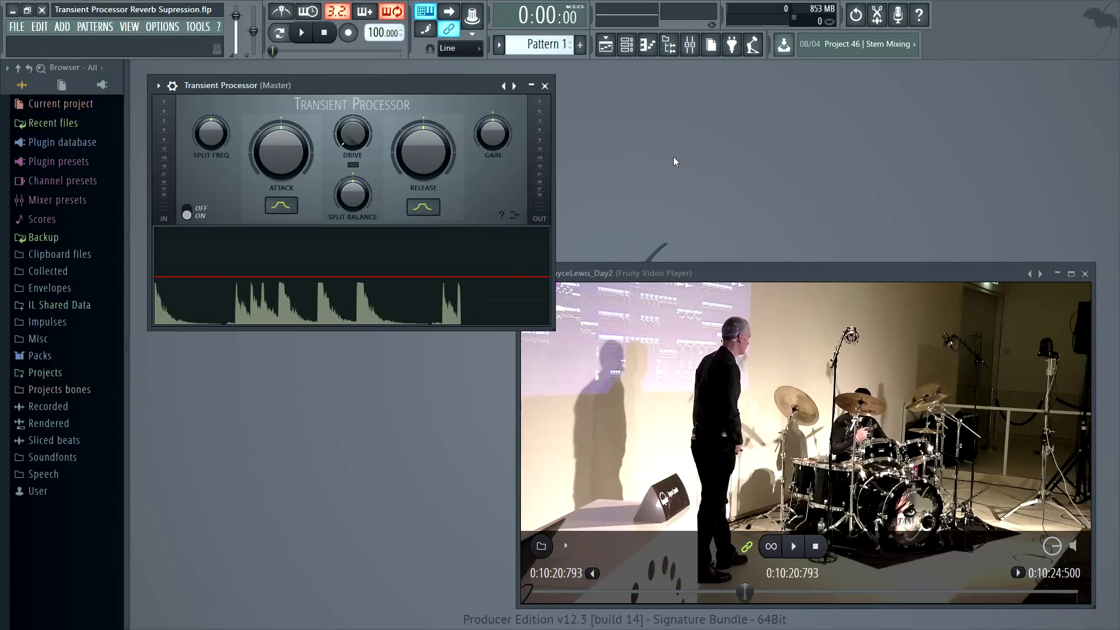
key("space")
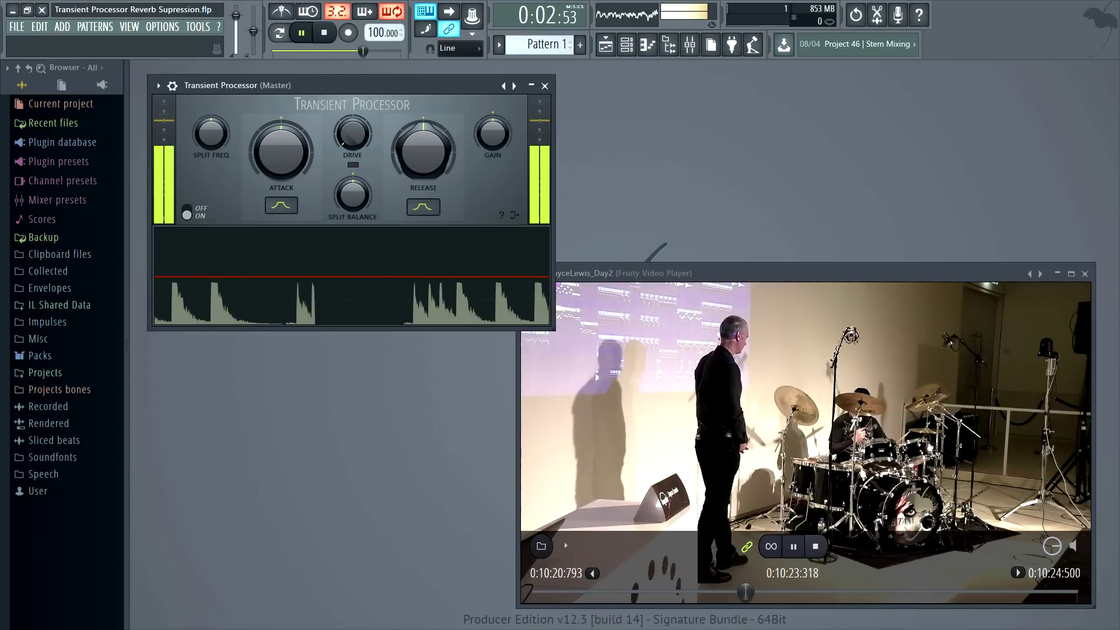
left_click_drag(423, 151, 422, 196)
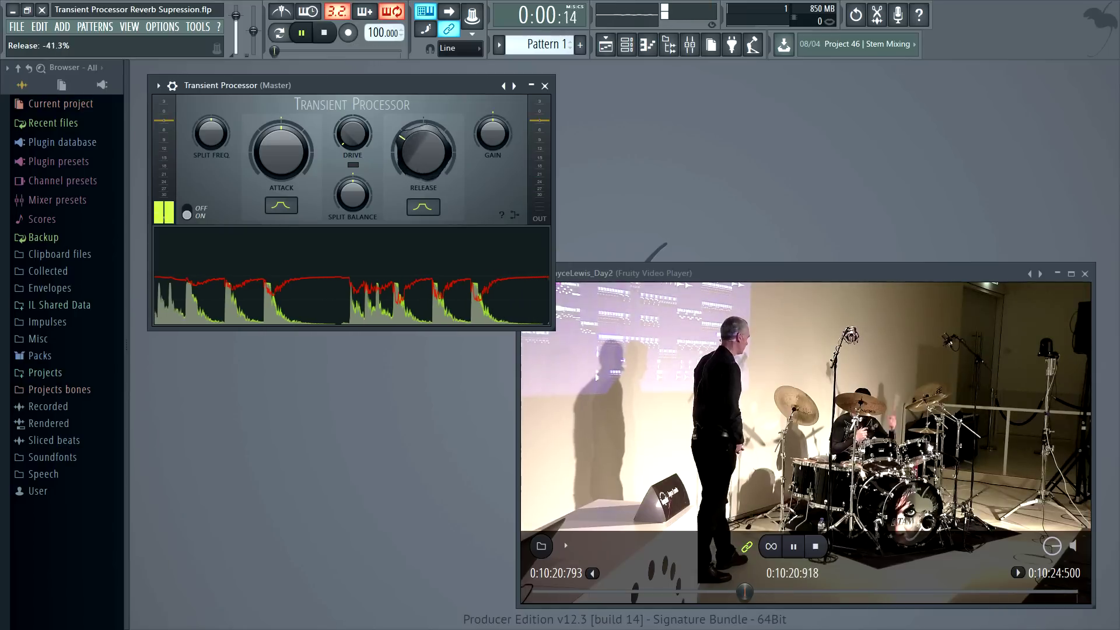
key("ctrl+z")
key("ctrl+z")
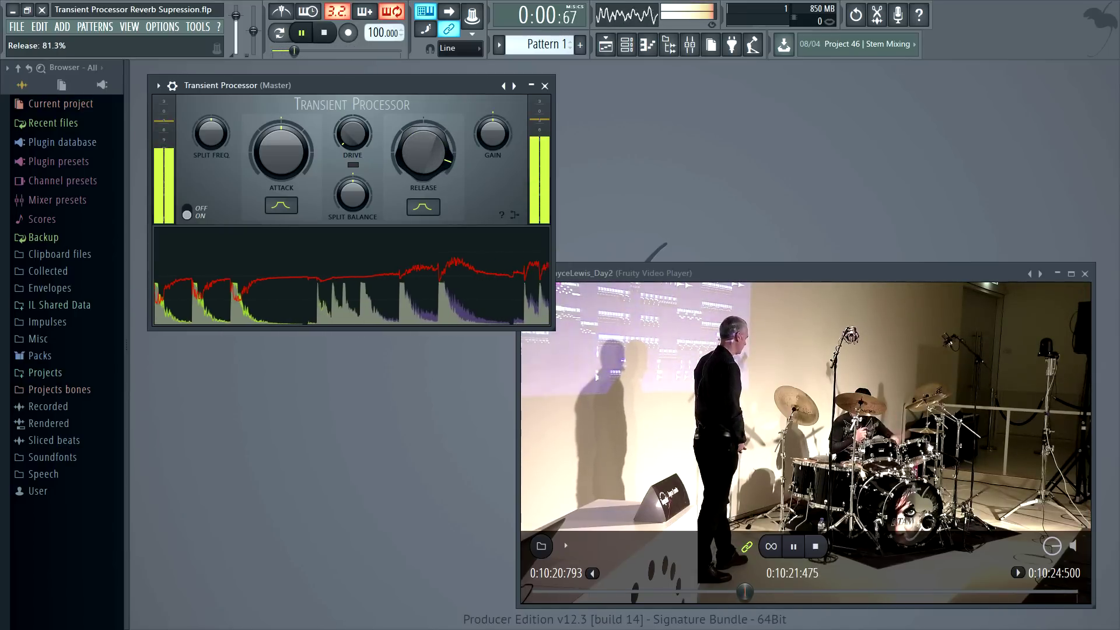
key("ctrl+z")
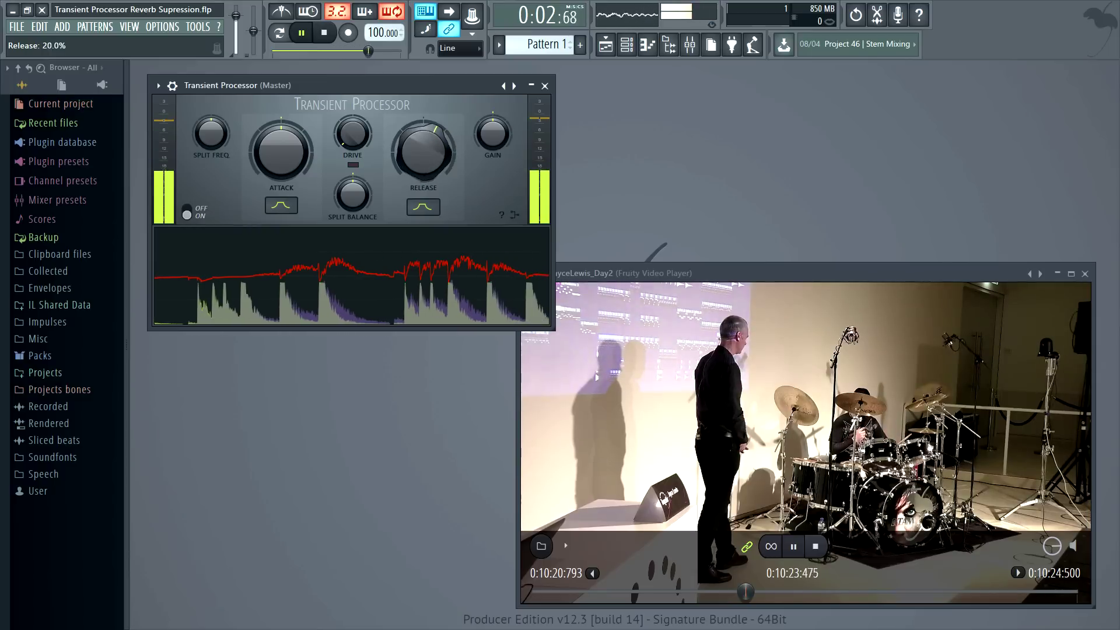
key("ctrl+z")
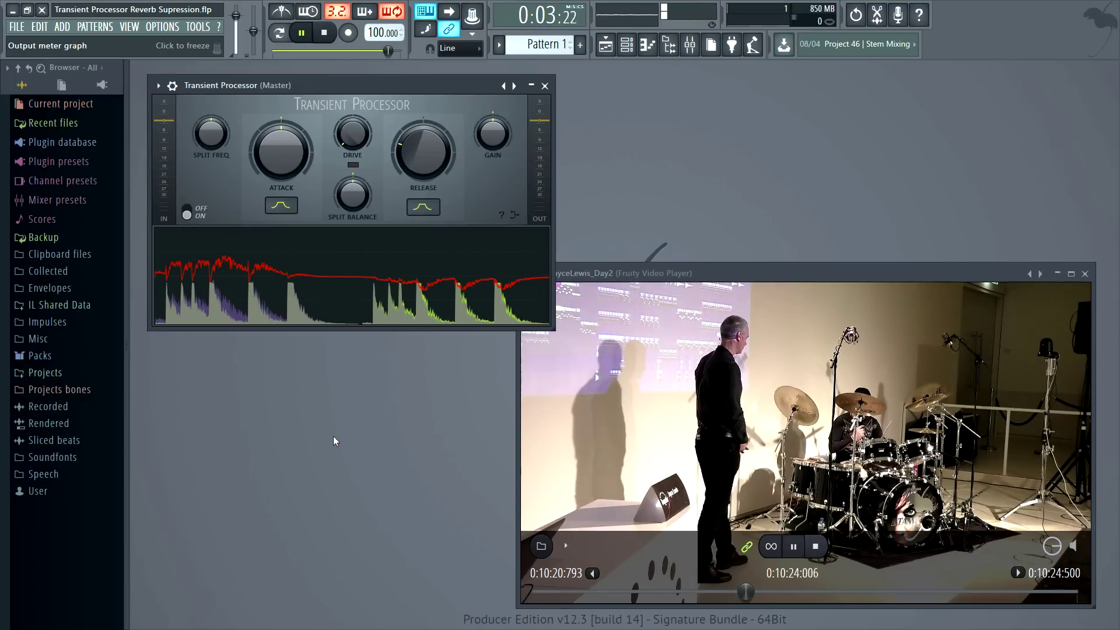
key("space")
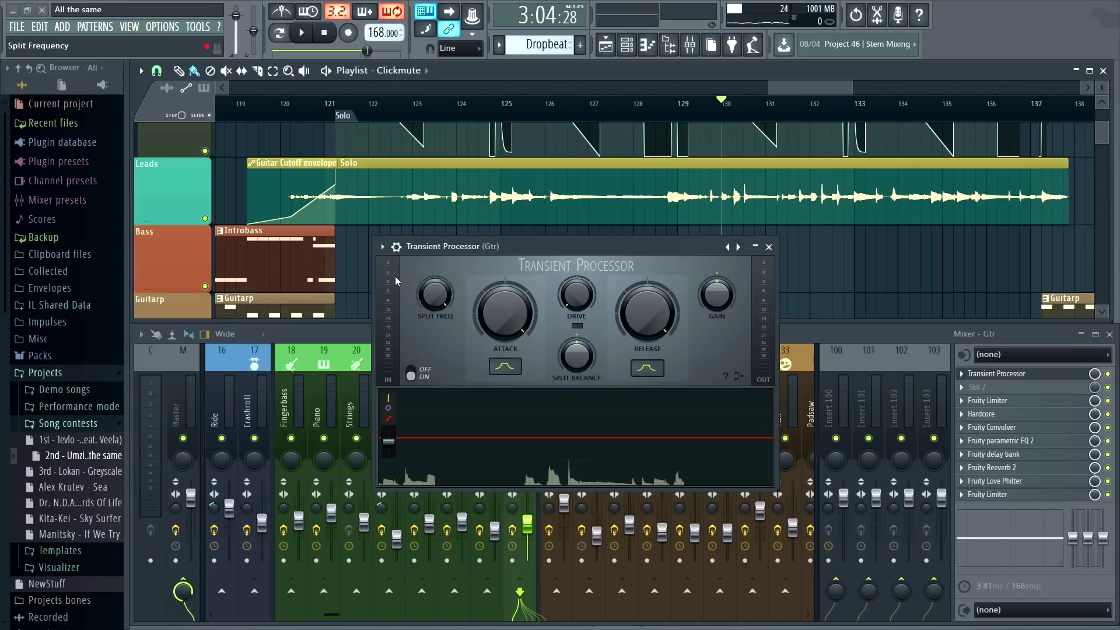
Audition the guitar solo from bar 120, then switch the Transient Processor on and replay it.
left_click(286, 110)
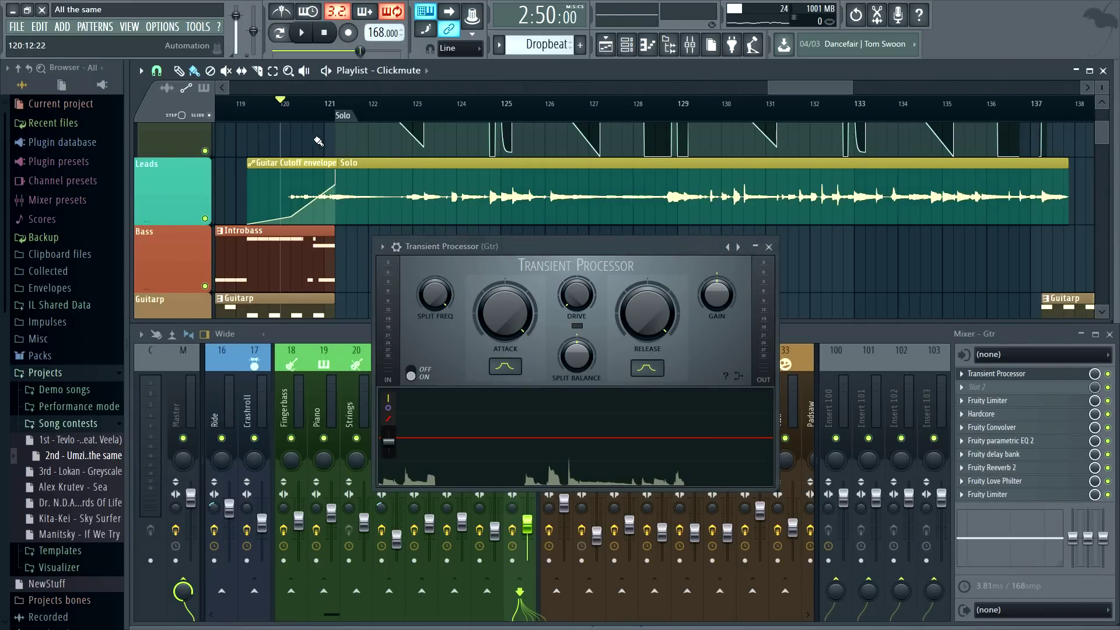
key("space")
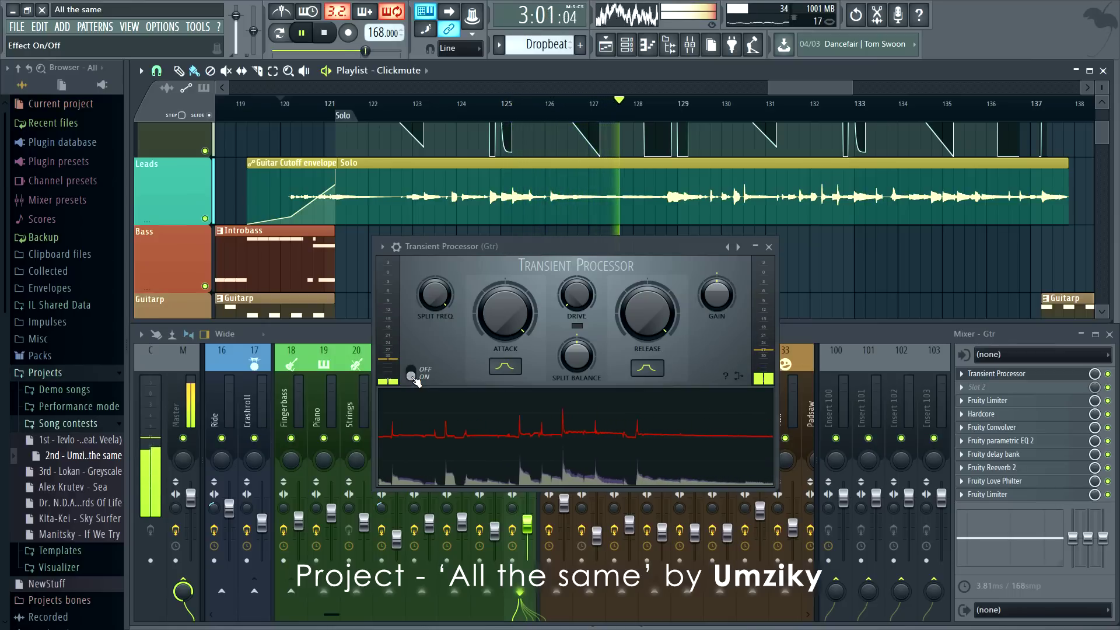
key("space")
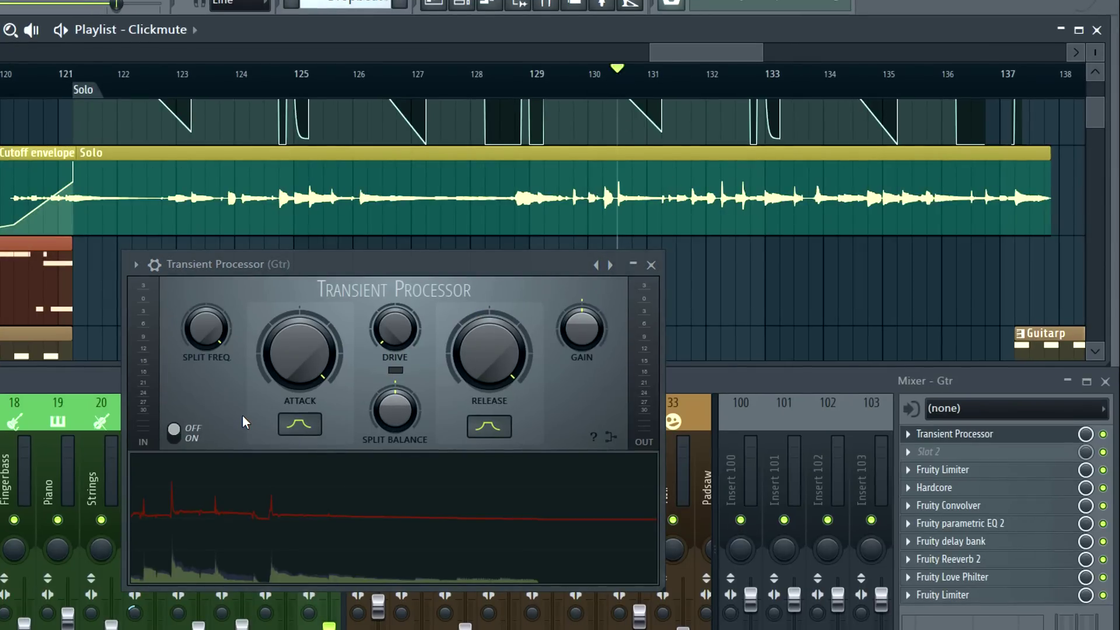
key("space")
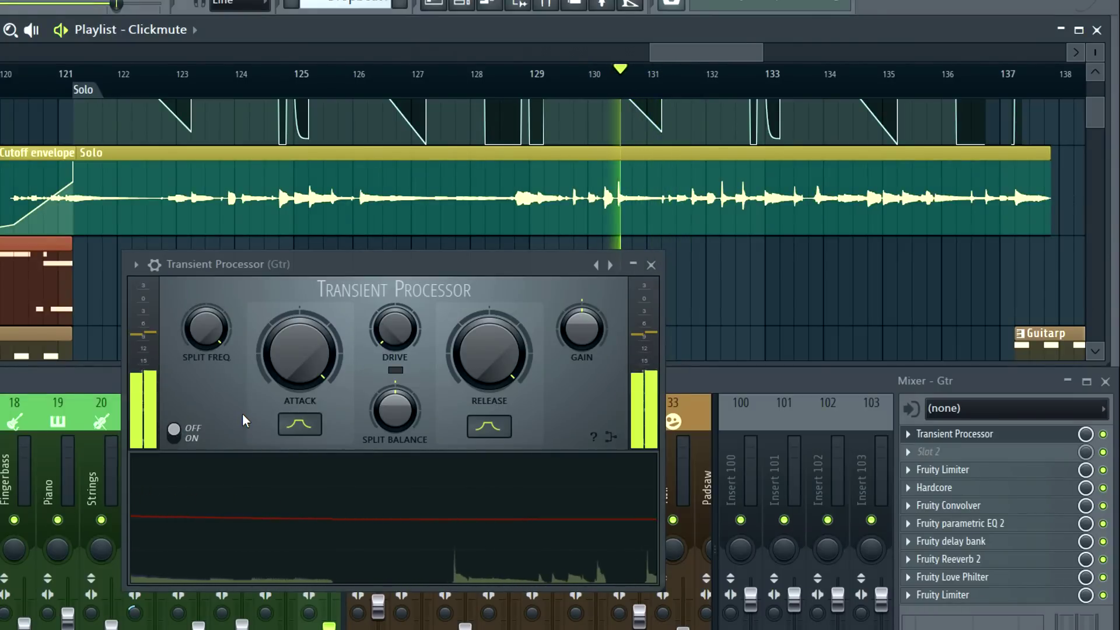
key("space")
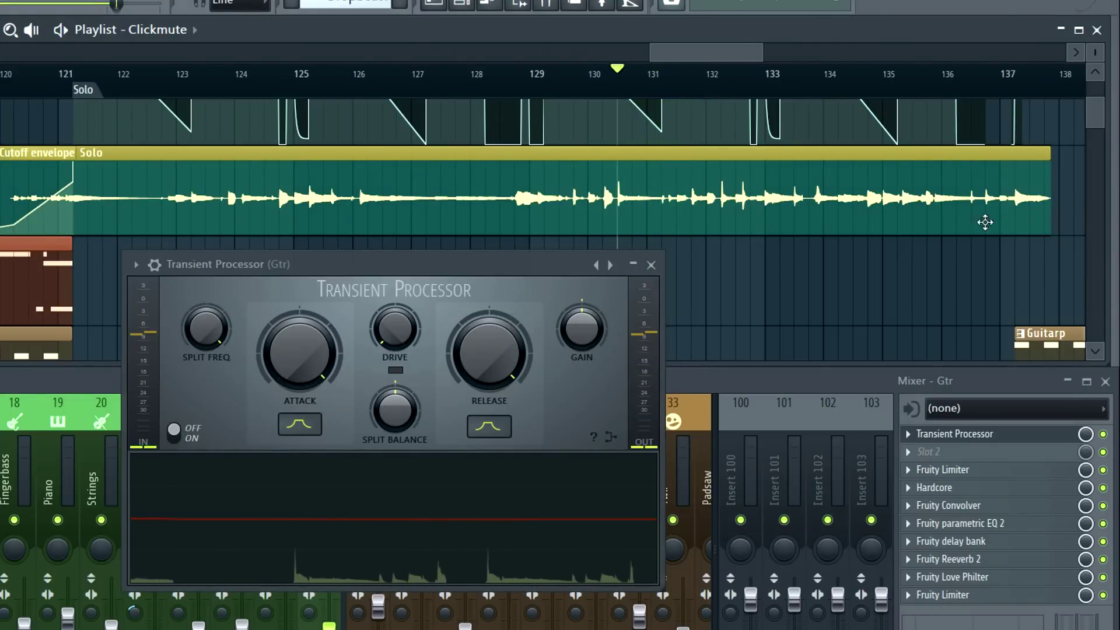
left_click(175, 431)
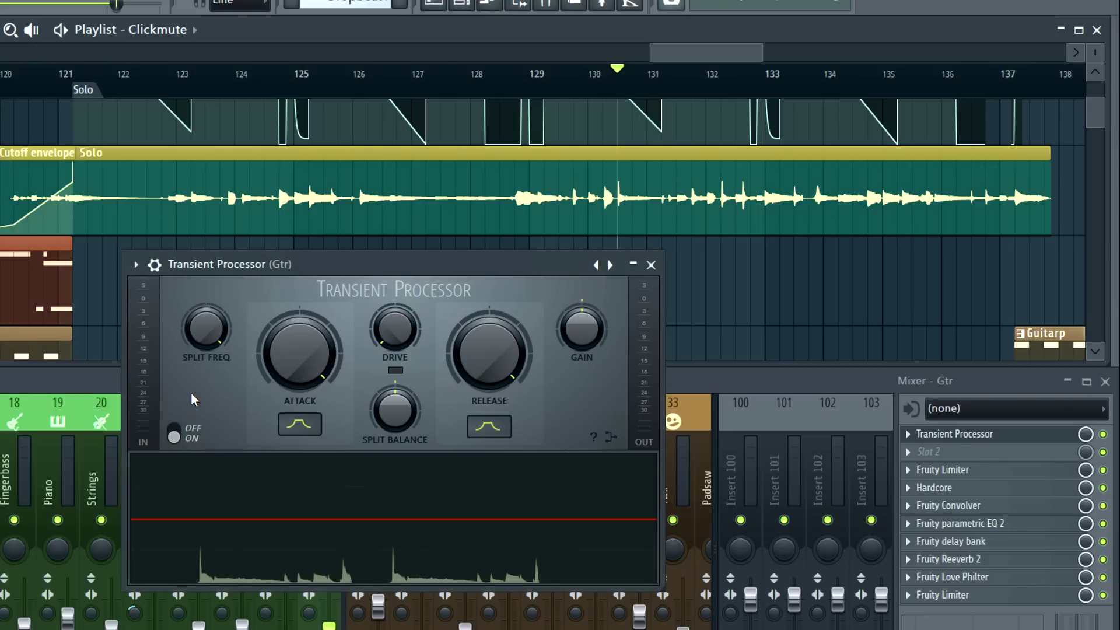
key("space")
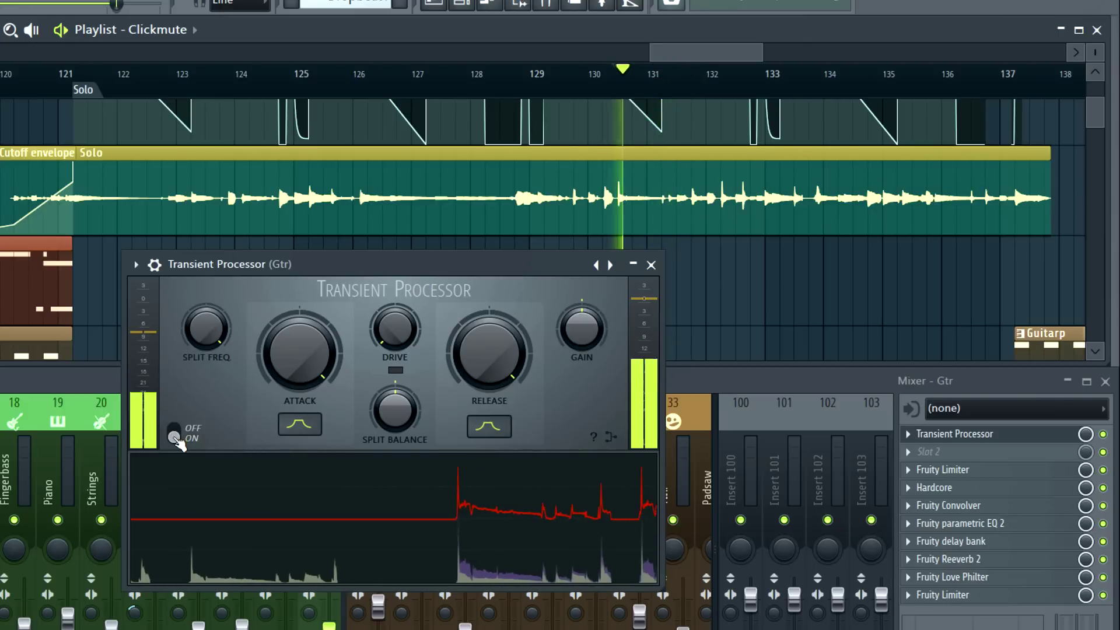
key("space")
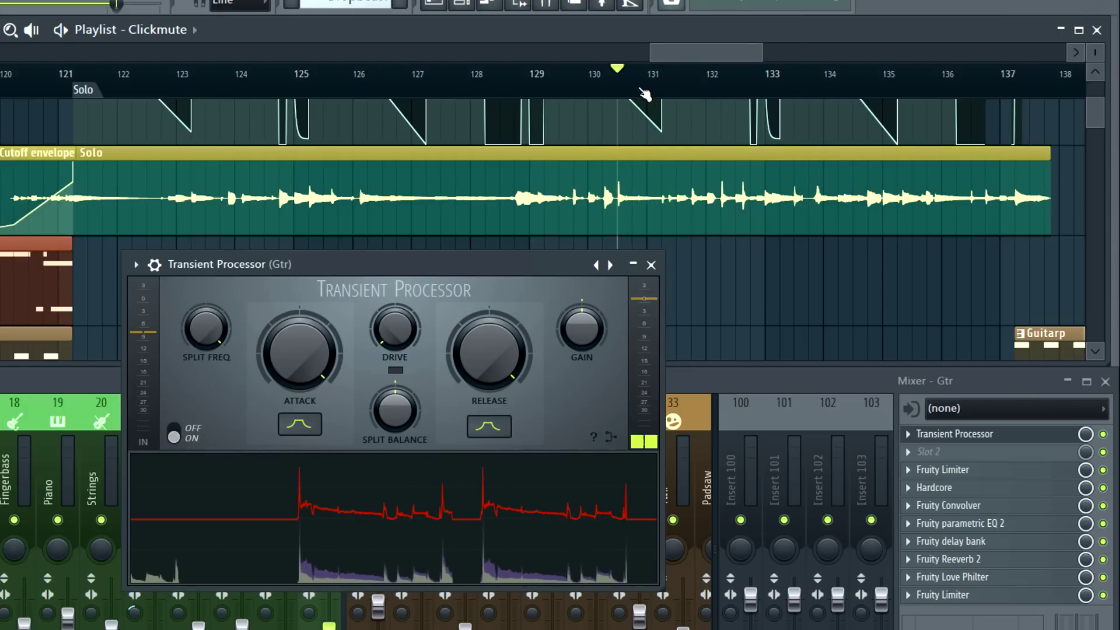
Loop bars 131–132 and compare the Transient Processor bypassed versus on.
scroll(649, 92, "up", 4)
left_click_drag(632, 82, 781, 110)
key("space")
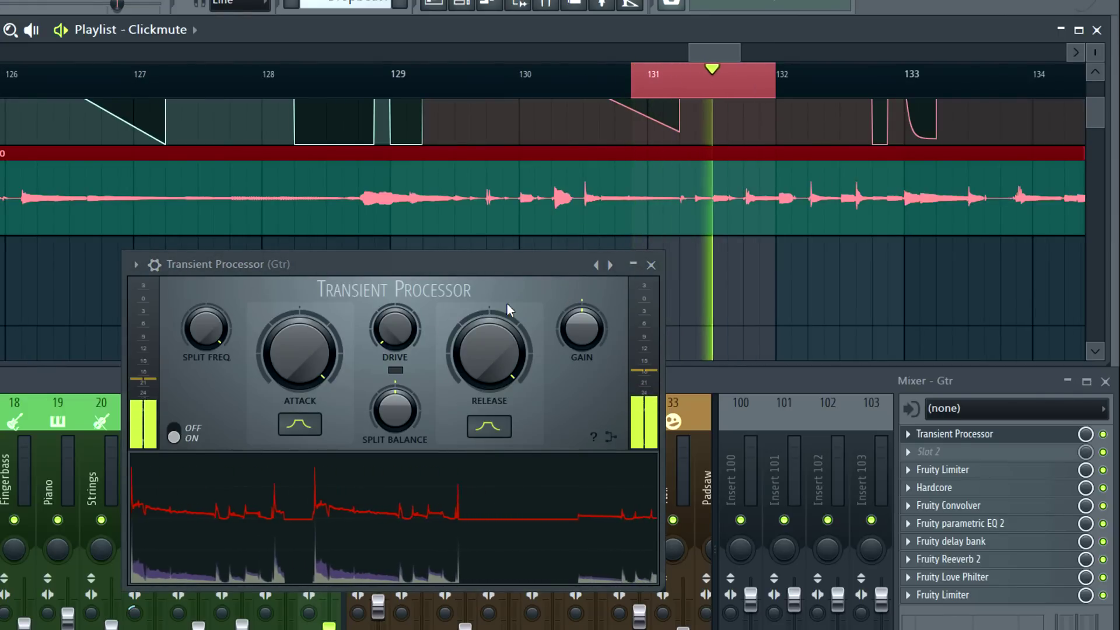
left_click(173, 435)
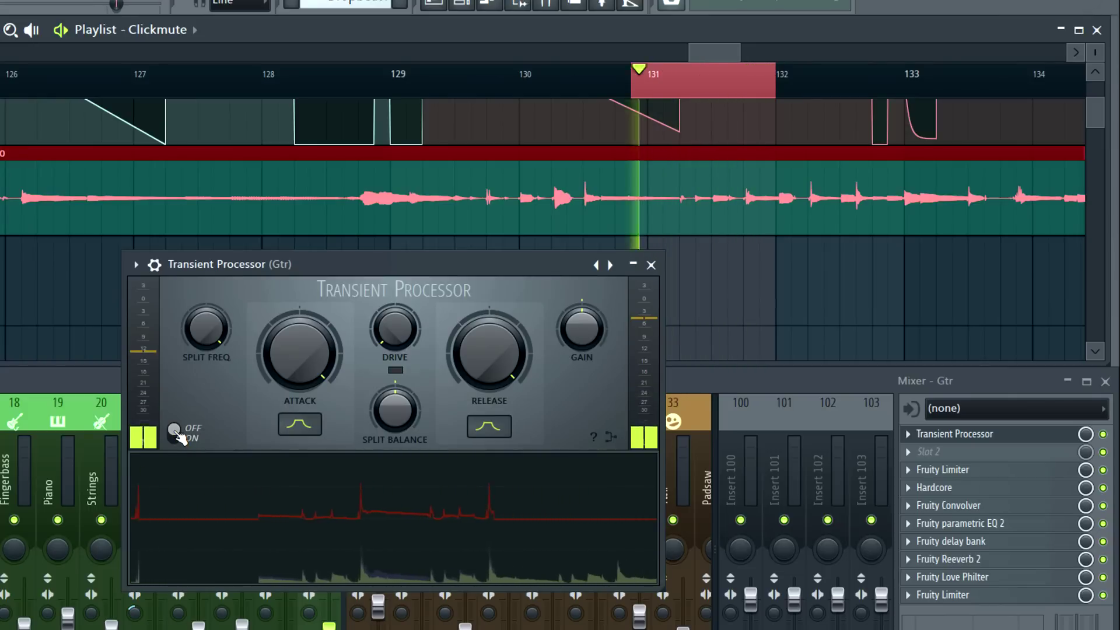
left_click(175, 434)
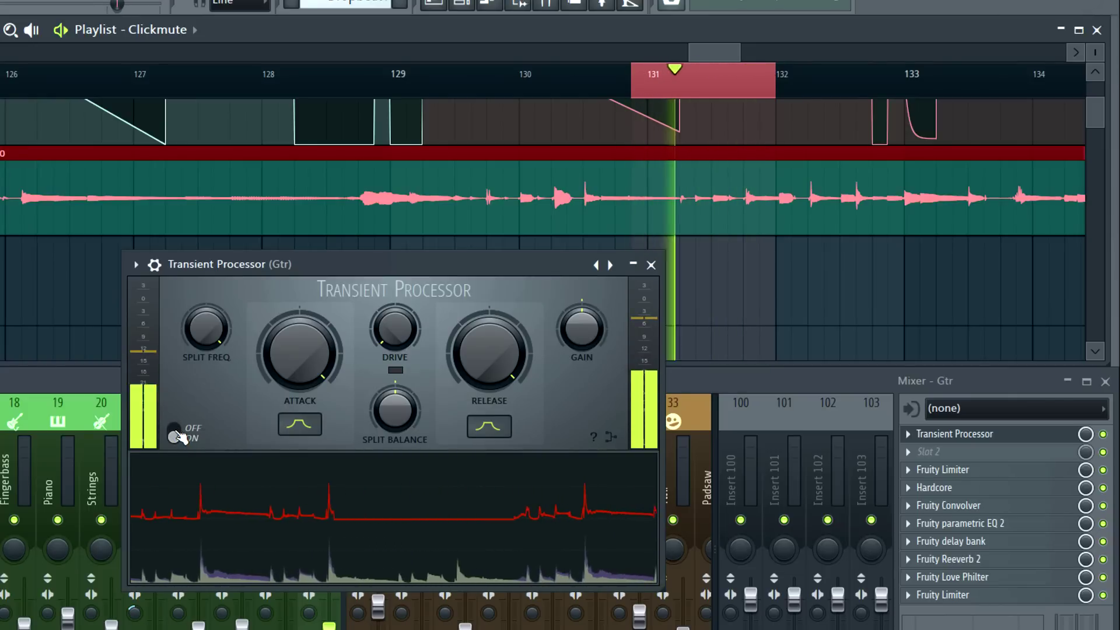
key("space")
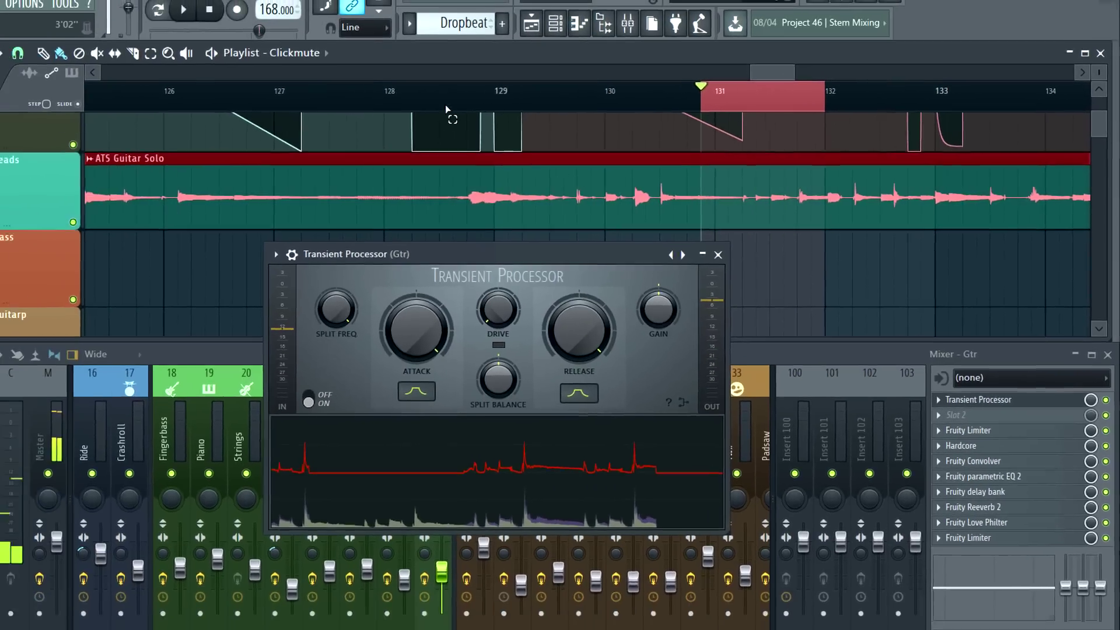
left_click(338, 99)
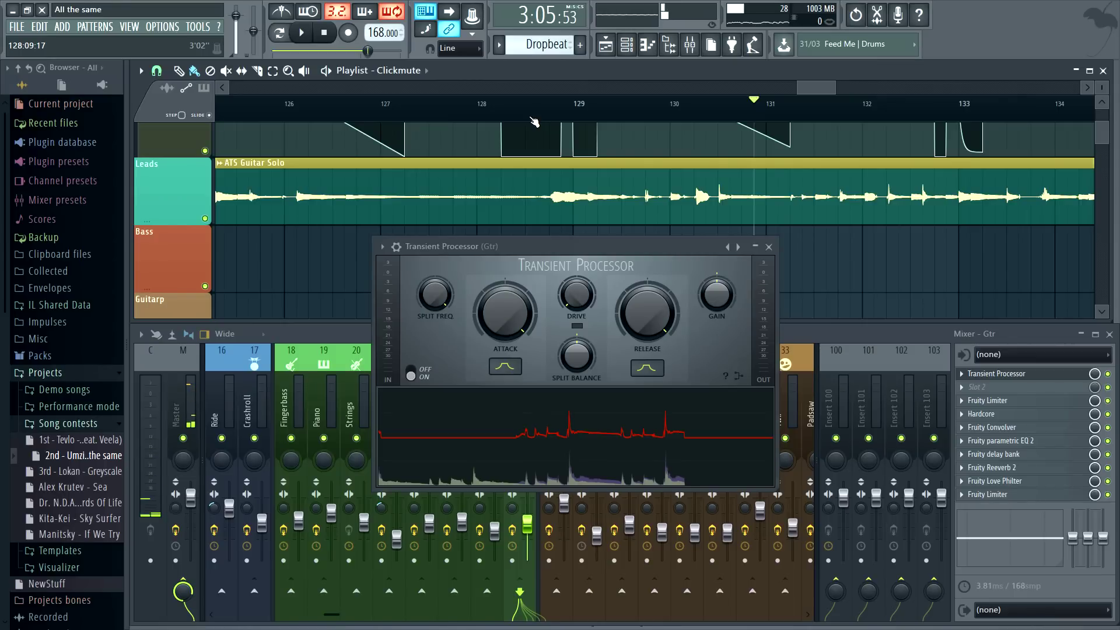
Zoom out the playlist view.
scroll(534, 116, "down", 5)
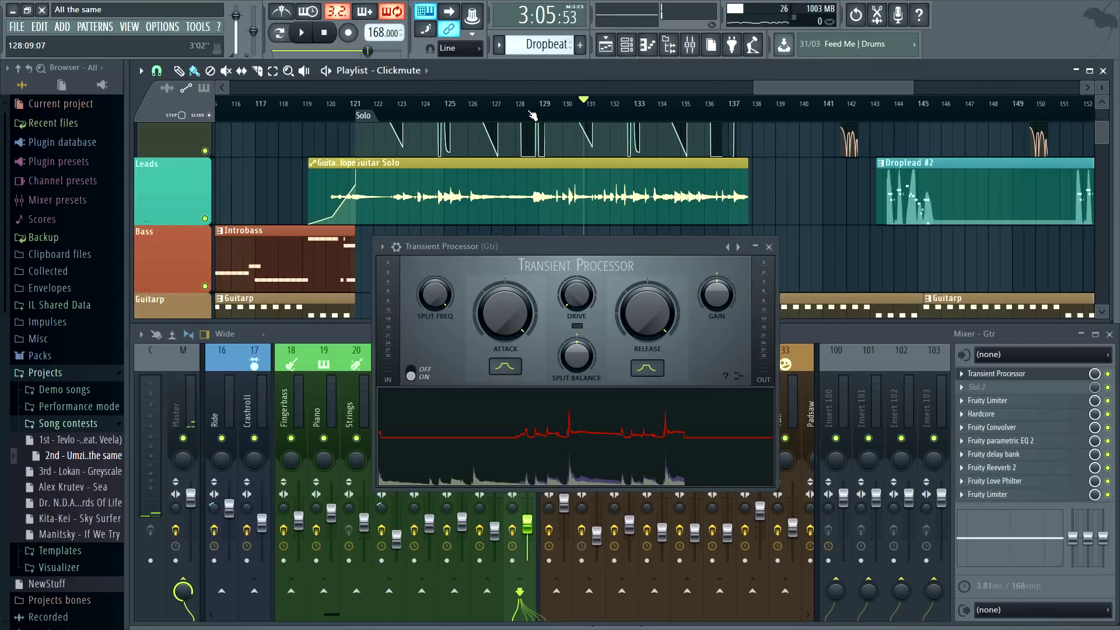